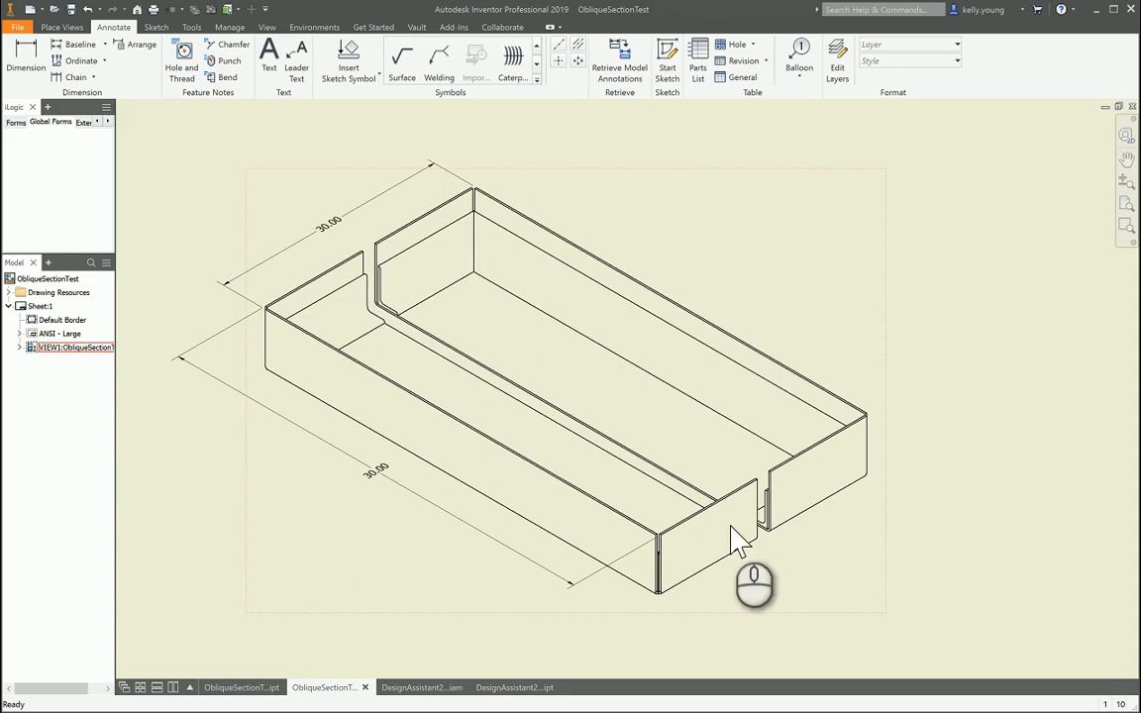
Switch to the DesignAssistant2017 assembly and open Sketch 1 to examine its two reference dimensions
{"action": "left_click", "coordinate": [331, 237]}
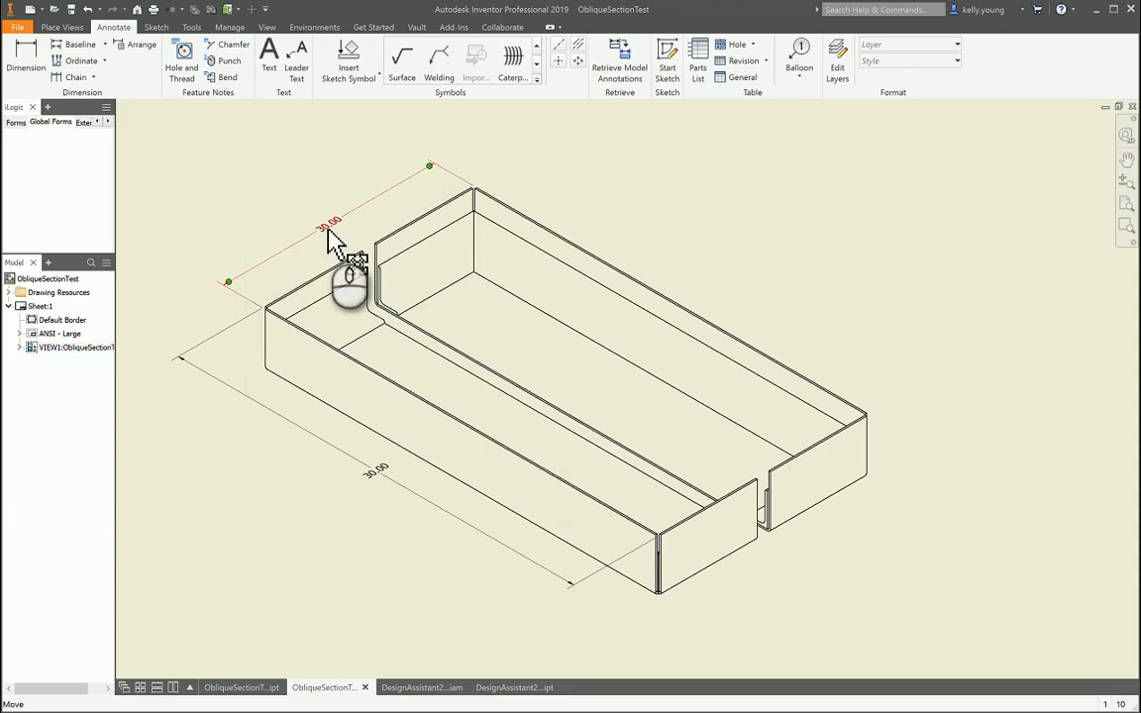
{"action": "left_click", "coordinate": [406, 554]}
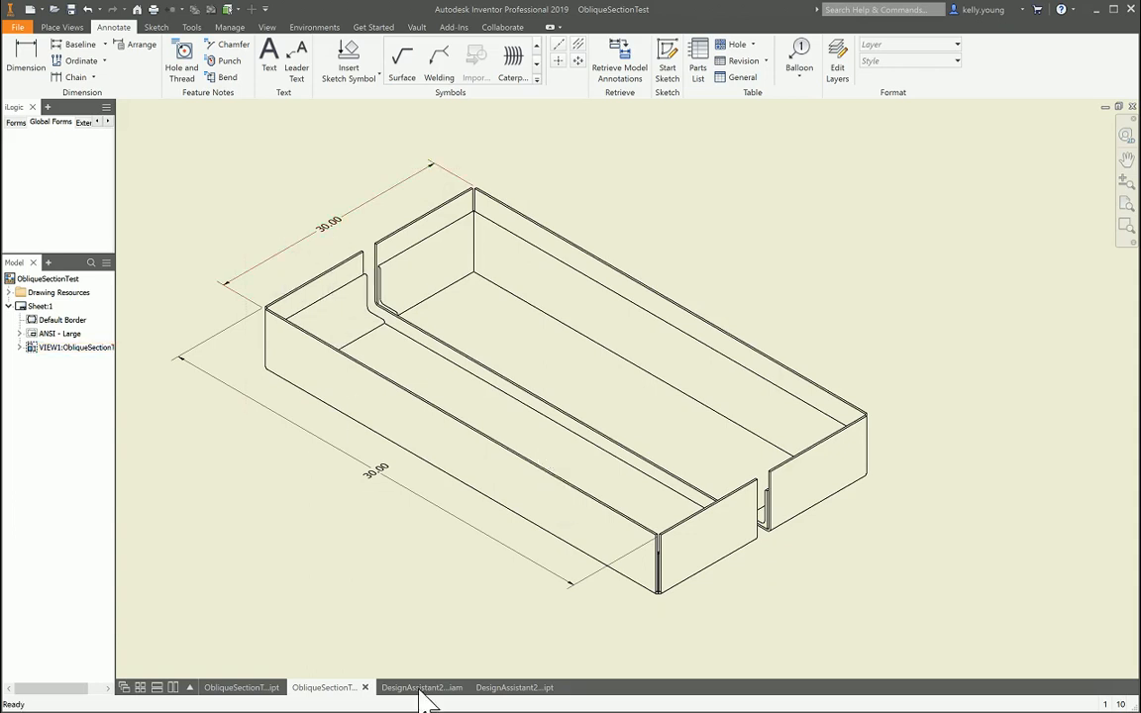
{"action": "left_click", "coordinate": [422, 687]}
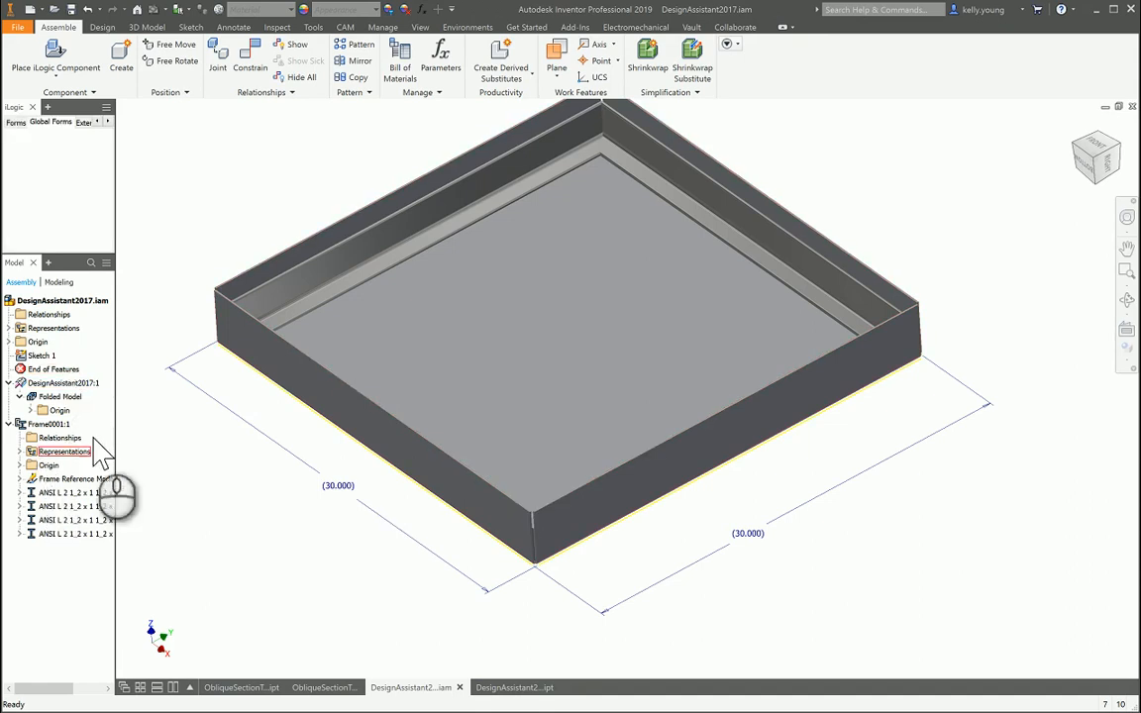
{"action": "double_click", "coordinate": [41, 355]}
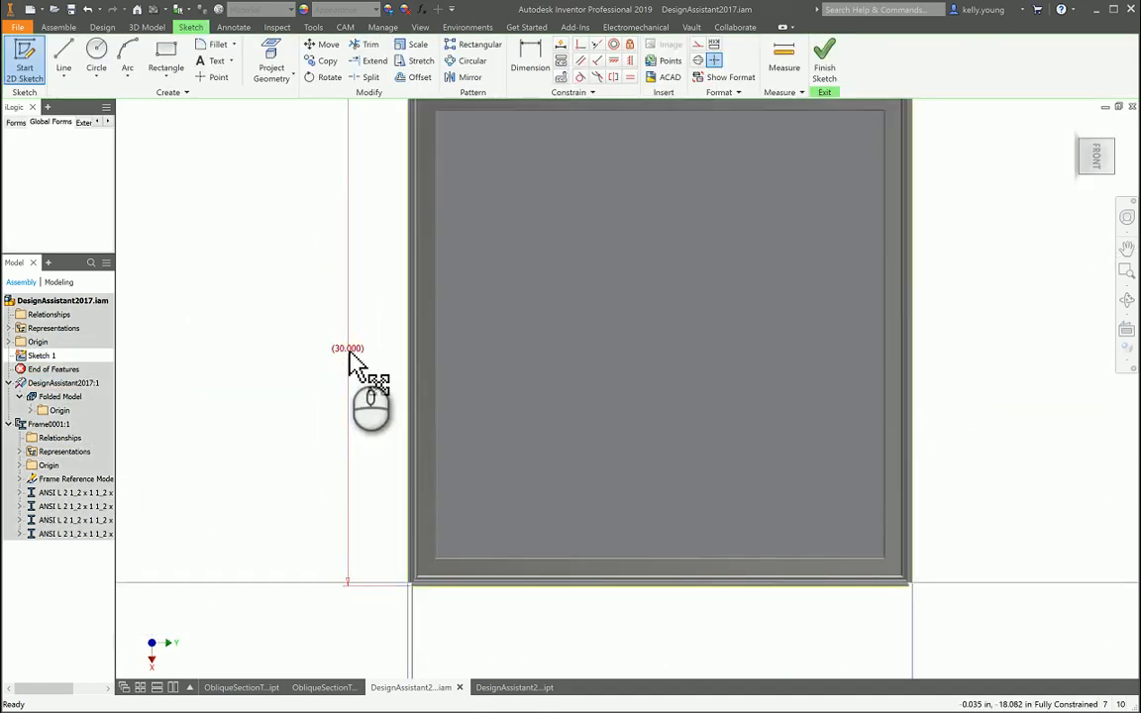
{"action": "scroll", "coordinate": [357, 366], "scroll_direction": "up", "scroll_amount": 3}
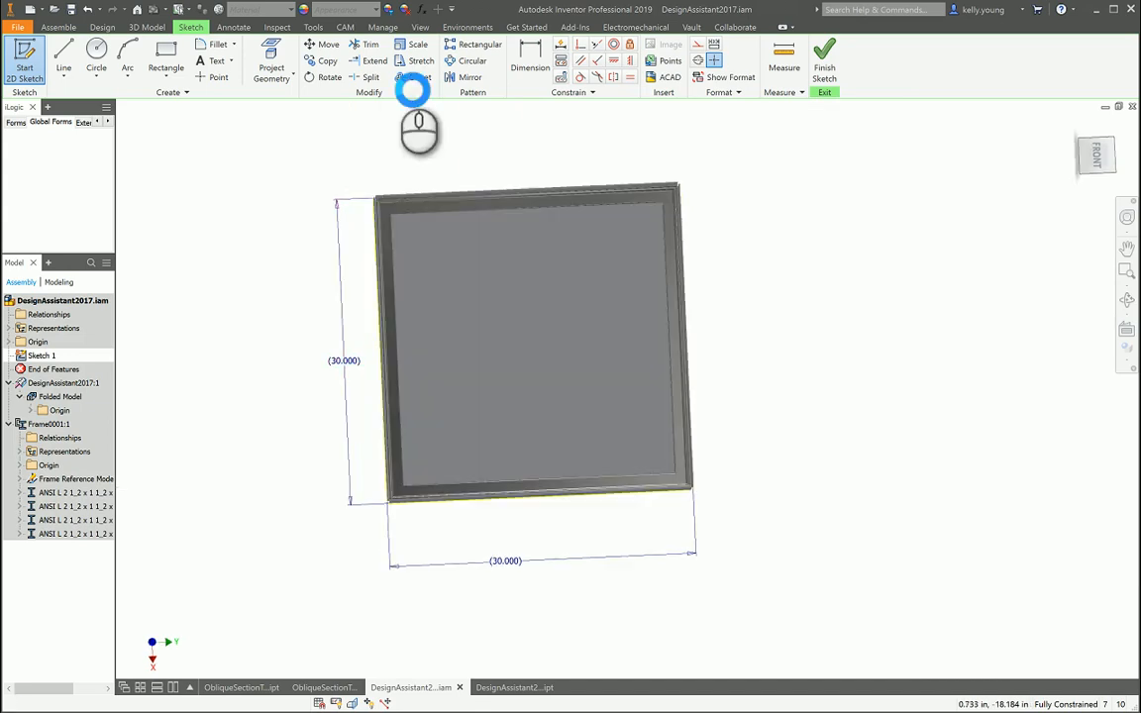
Review the assembly's LENGTH and WIDTH reference parameters and their export settings
{"action": "left_click", "coordinate": [421, 10]}
{"action": "left_click", "coordinate": [422, 11]}
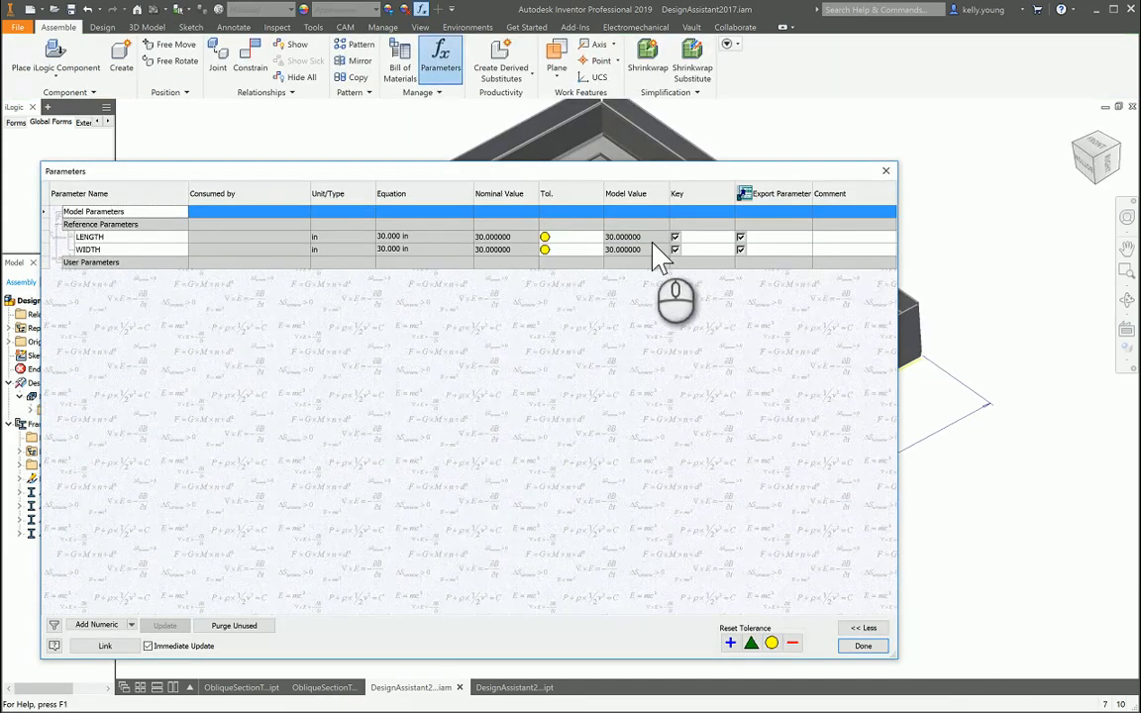
{"action": "left_click", "coordinate": [740, 249]}
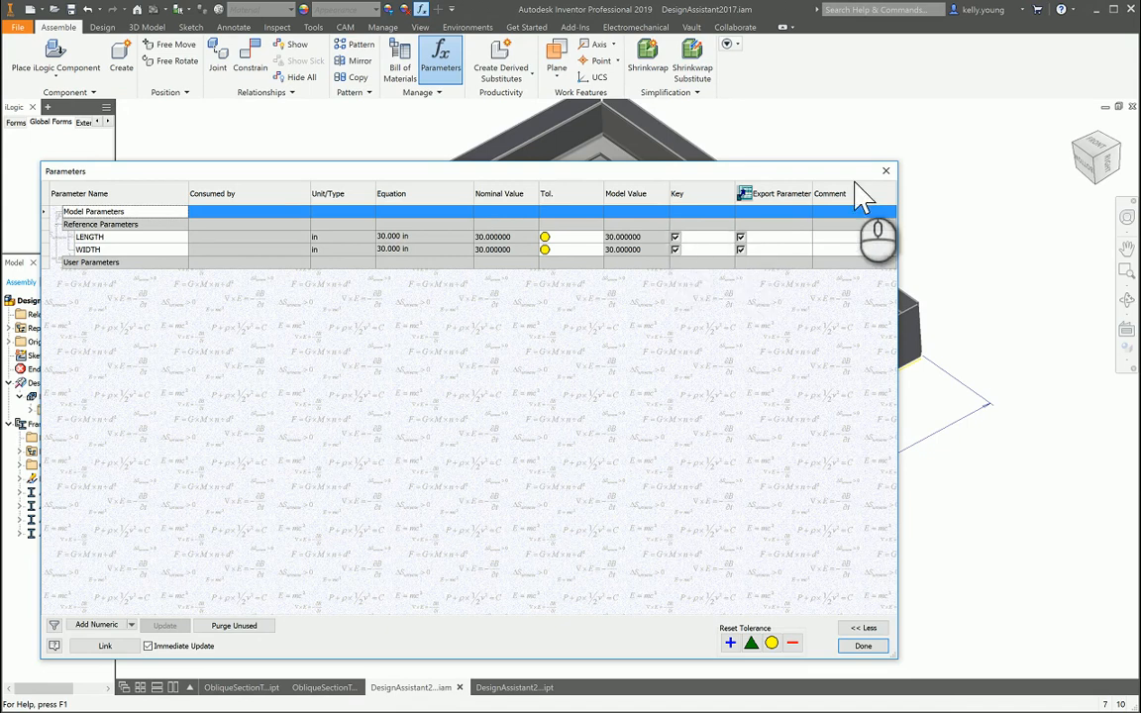
{"action": "left_click", "coordinate": [886, 170]}
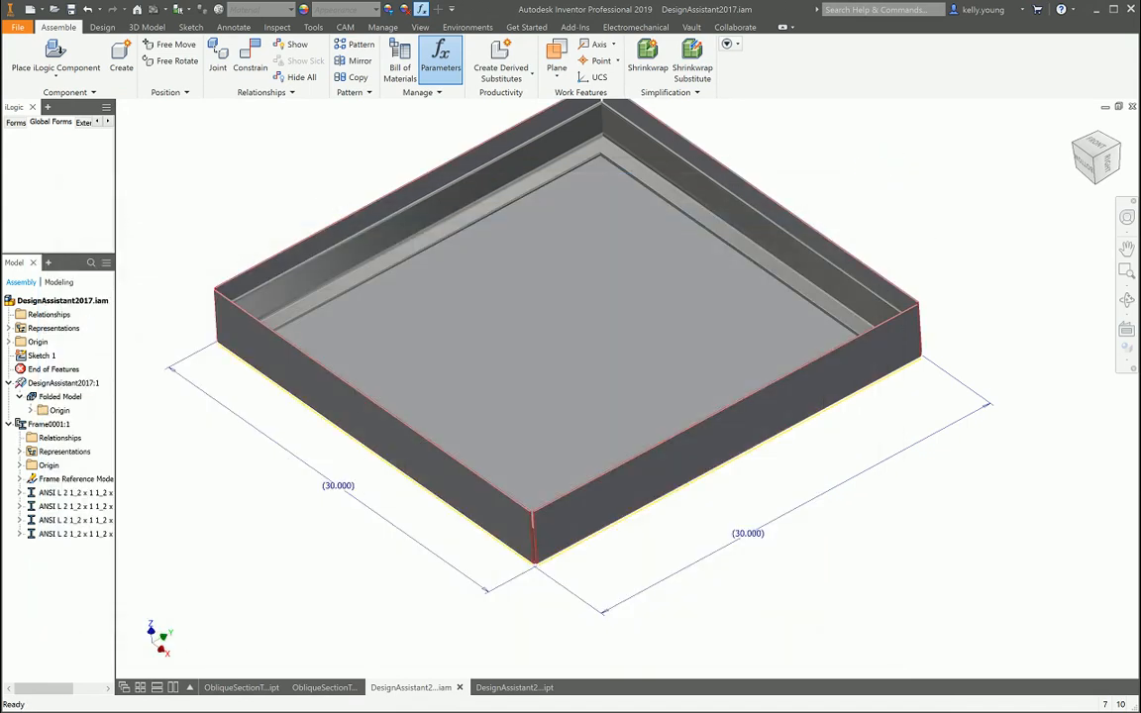
Look over the ObliqueSectionTest drawing and the DesignAssistant2017 sheet metal part
{"action": "left_click", "coordinate": [315, 690]}
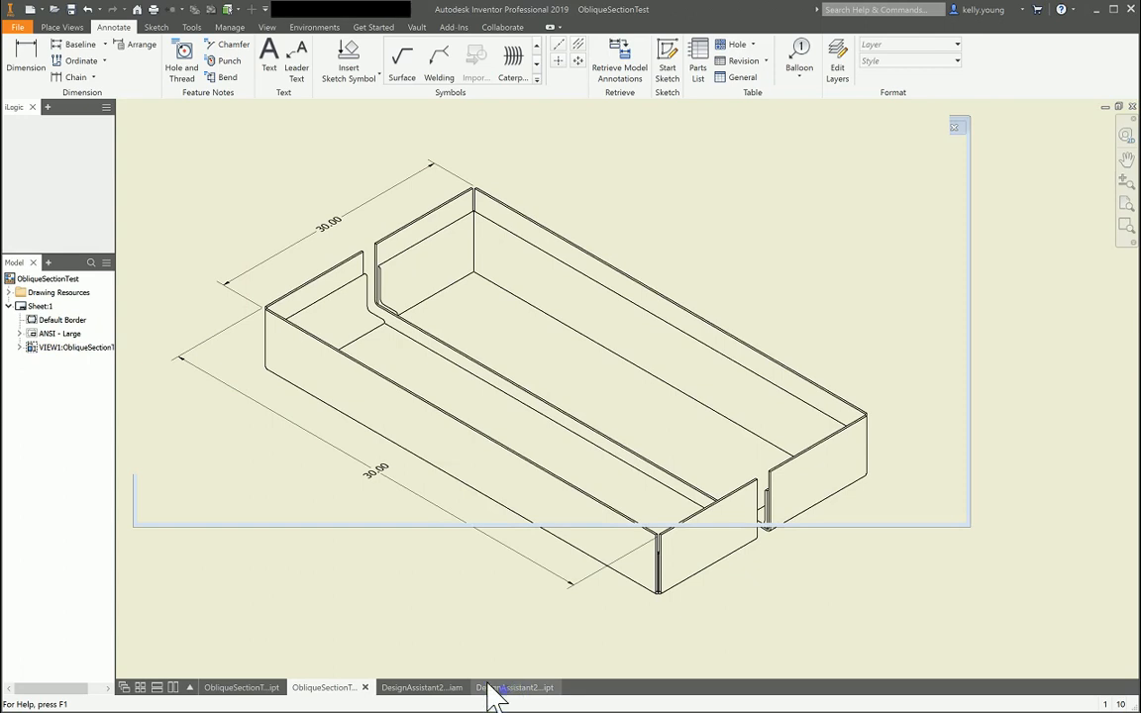
{"action": "left_click", "coordinate": [500, 688]}
{"action": "scroll", "coordinate": [396, 479], "scroll_direction": "up", "scroll_amount": 5}
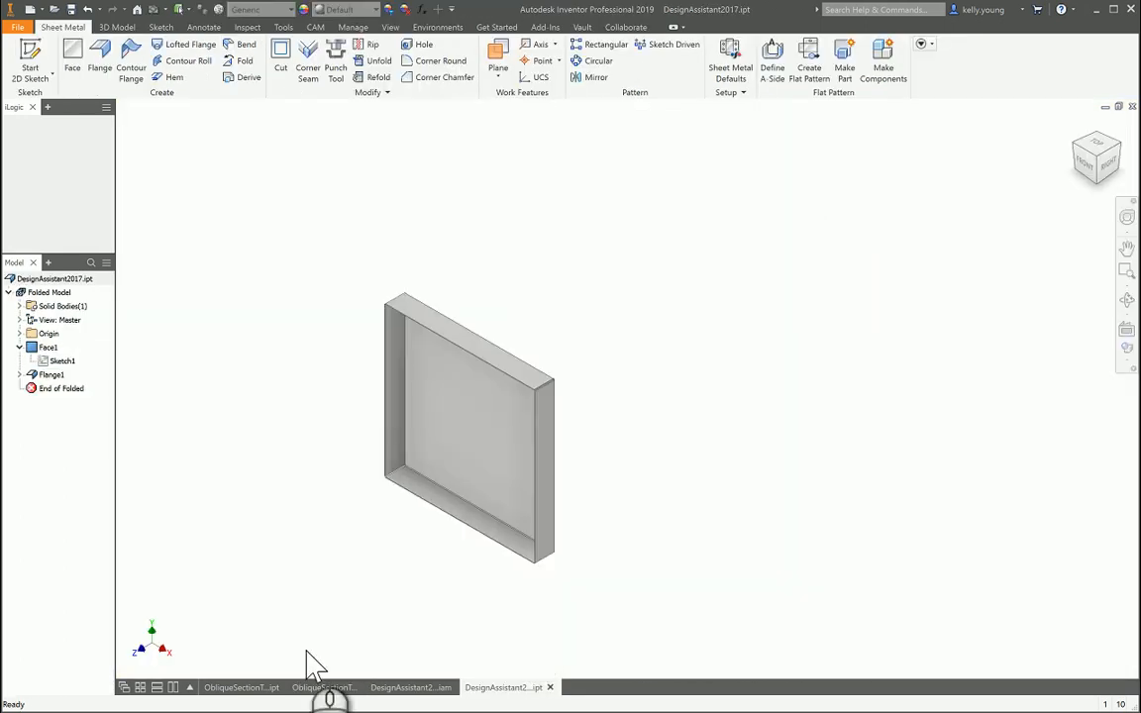
In the ObliqueSectionTest part, examine the derived assembly's included bodies, sketch and reference parameters, leaving its settings as they are
{"action": "left_click", "coordinate": [247, 688]}
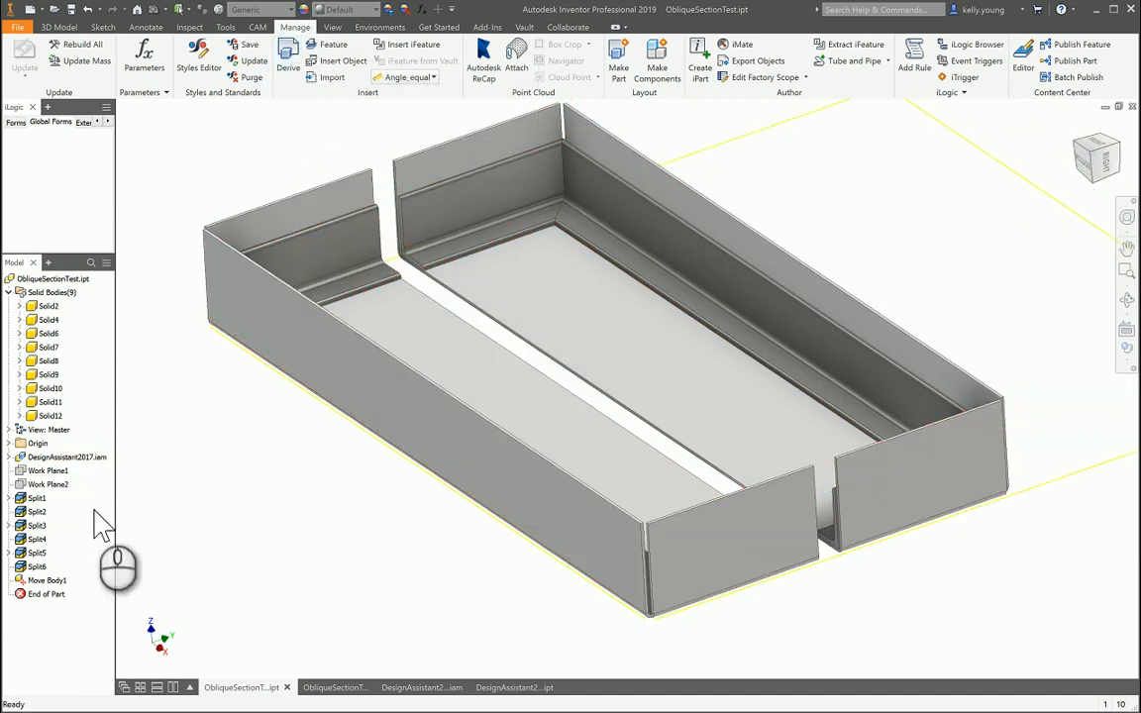
{"action": "right_click", "coordinate": [70, 458]}
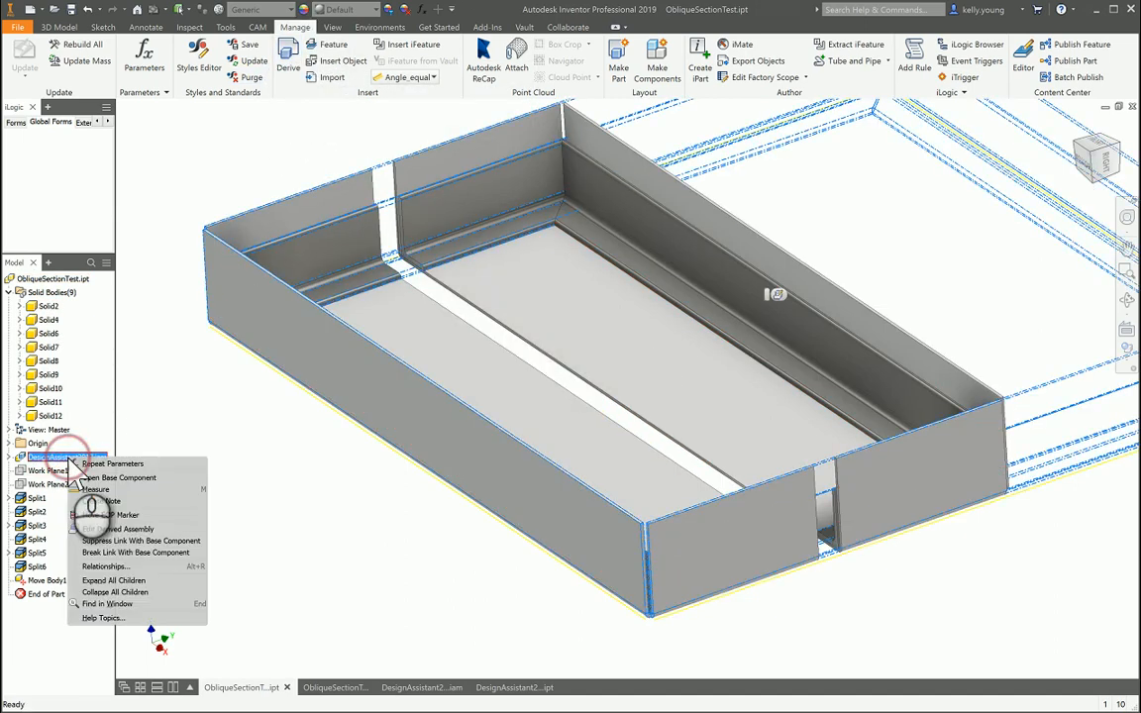
{"action": "left_click", "coordinate": [139, 531]}
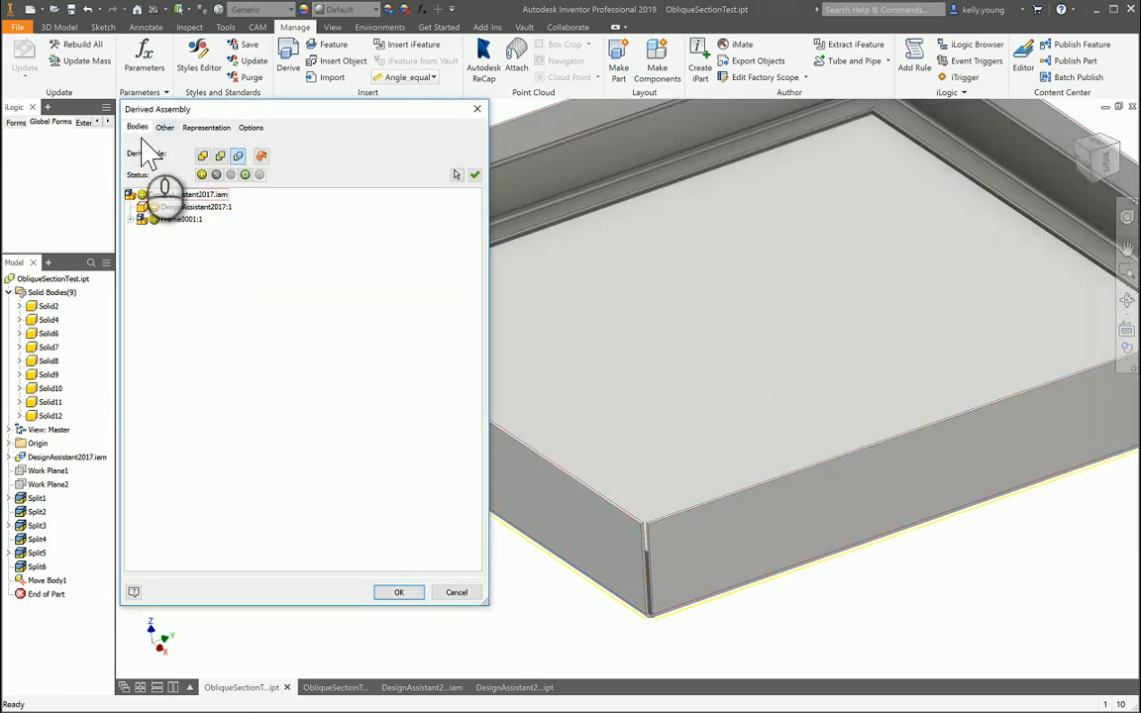
{"action": "left_click", "coordinate": [131, 219]}
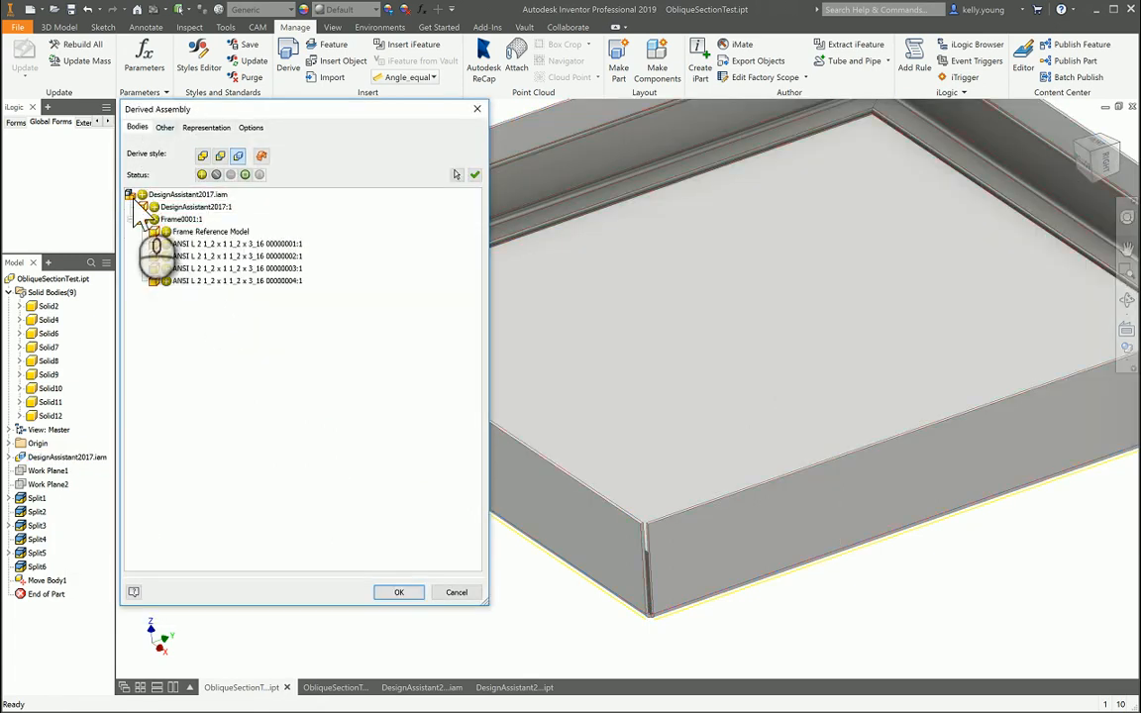
{"action": "left_click", "coordinate": [164, 128]}
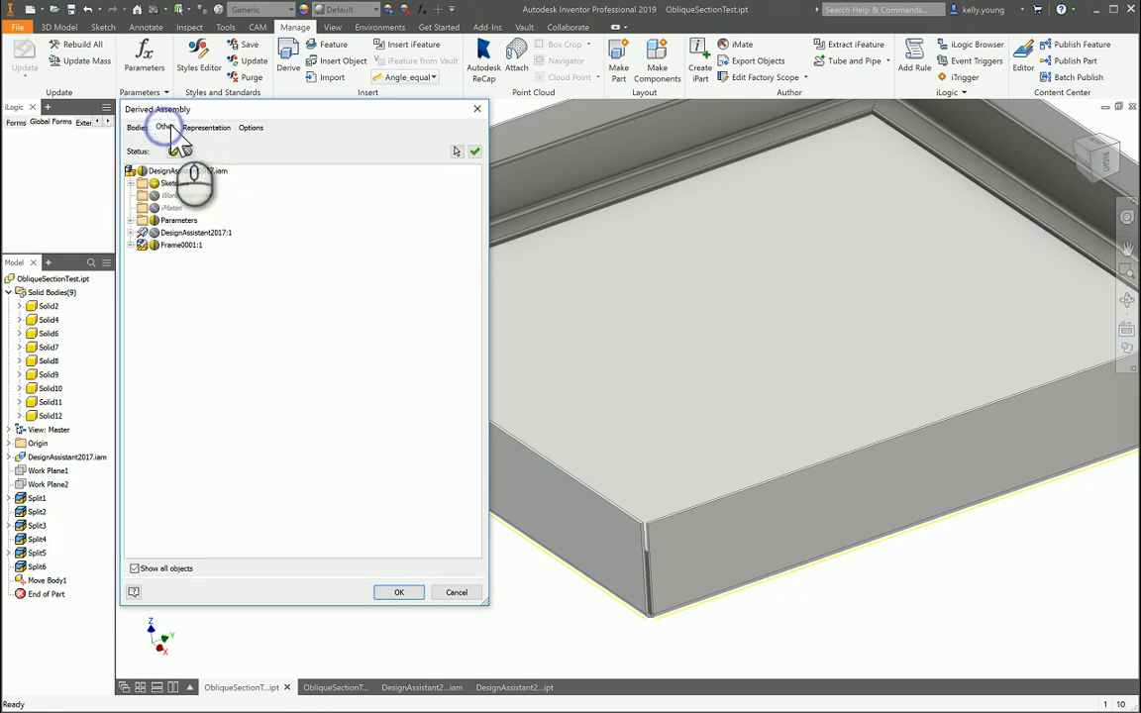
{"action": "left_click", "coordinate": [131, 183]}
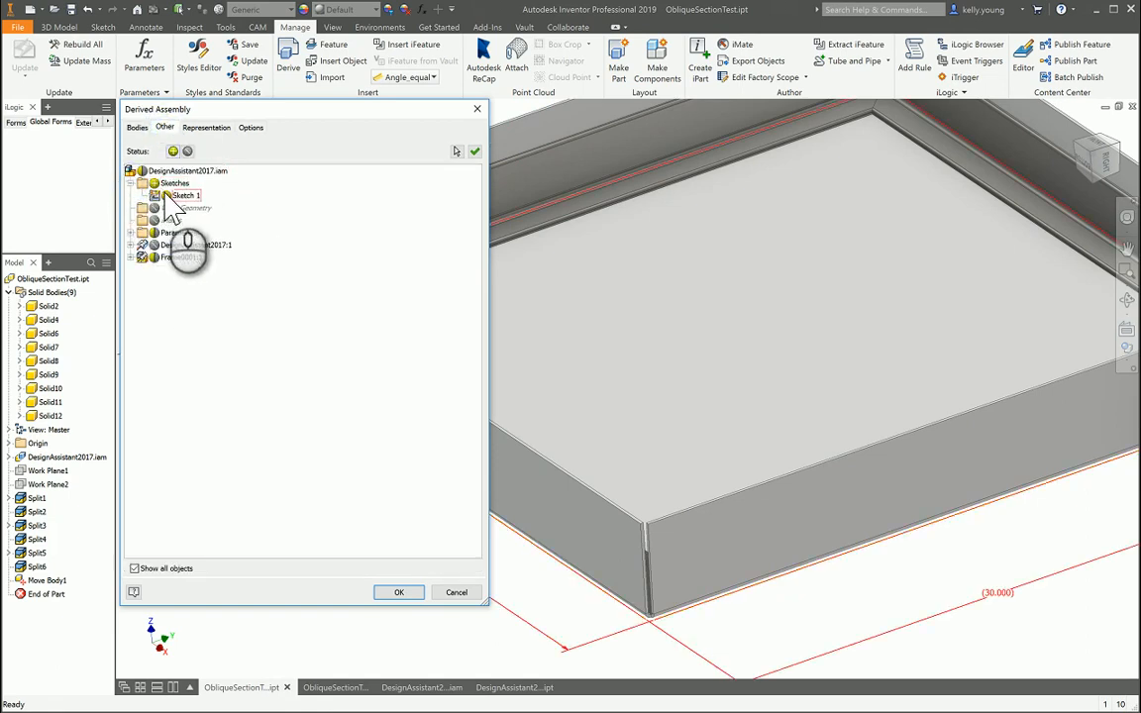
{"action": "left_click", "coordinate": [131, 233]}
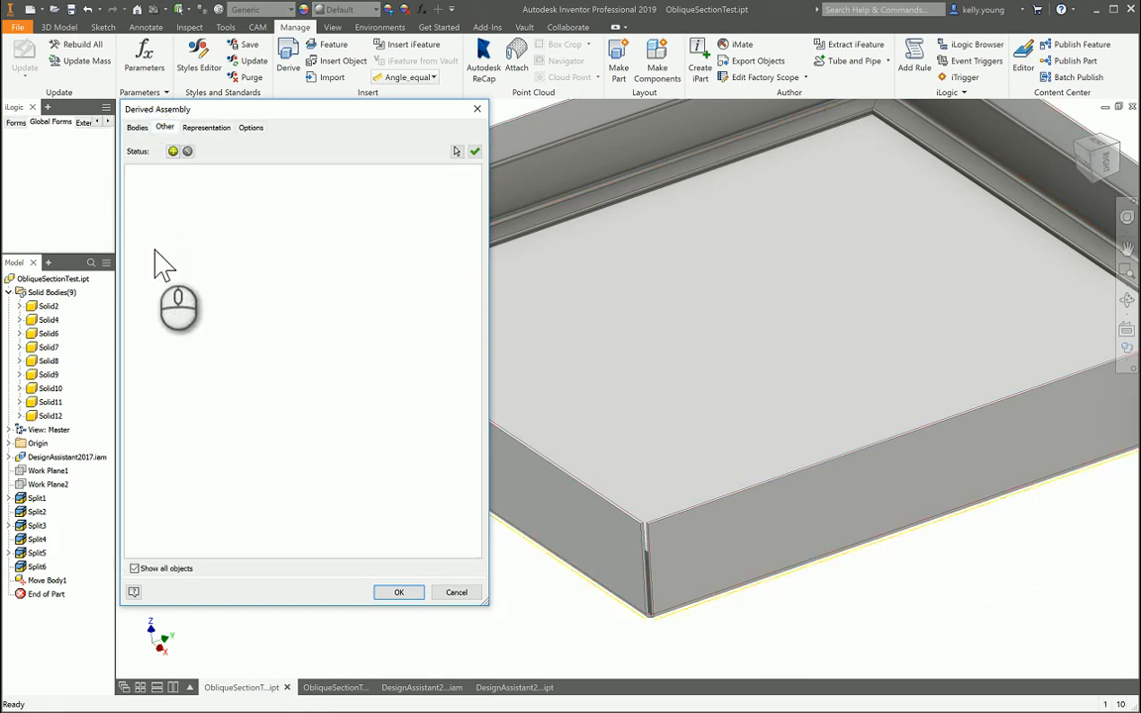
{"action": "left_click", "coordinate": [142, 270]}
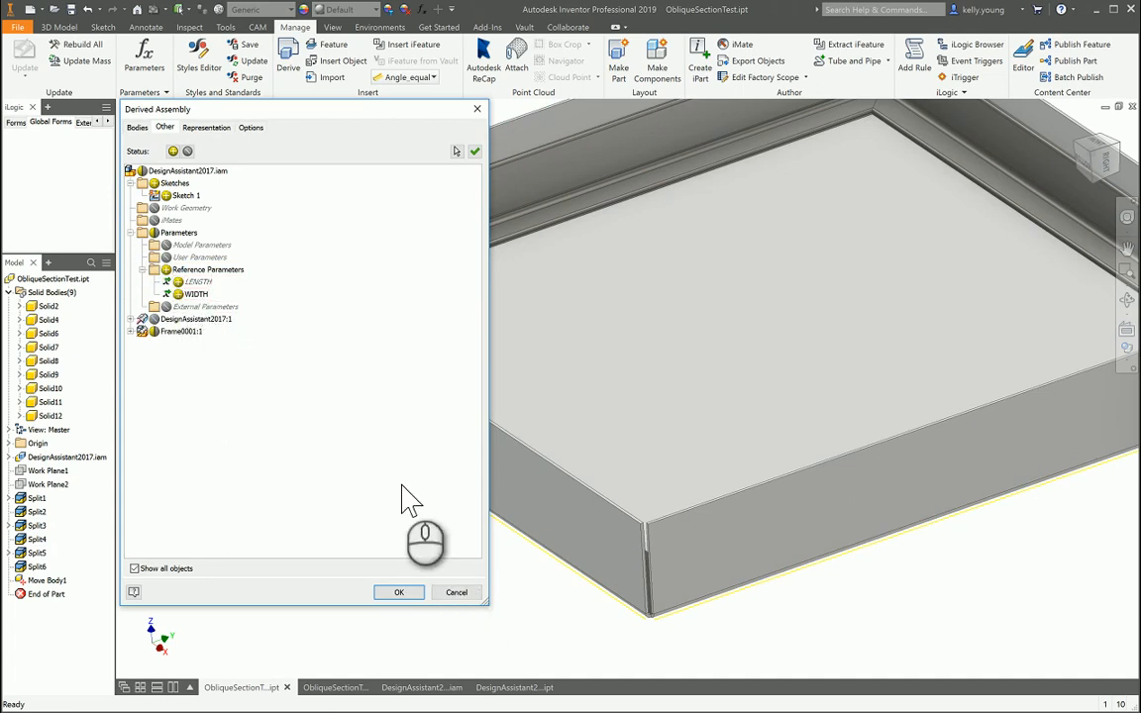
{"action": "left_click", "coordinate": [445, 594]}
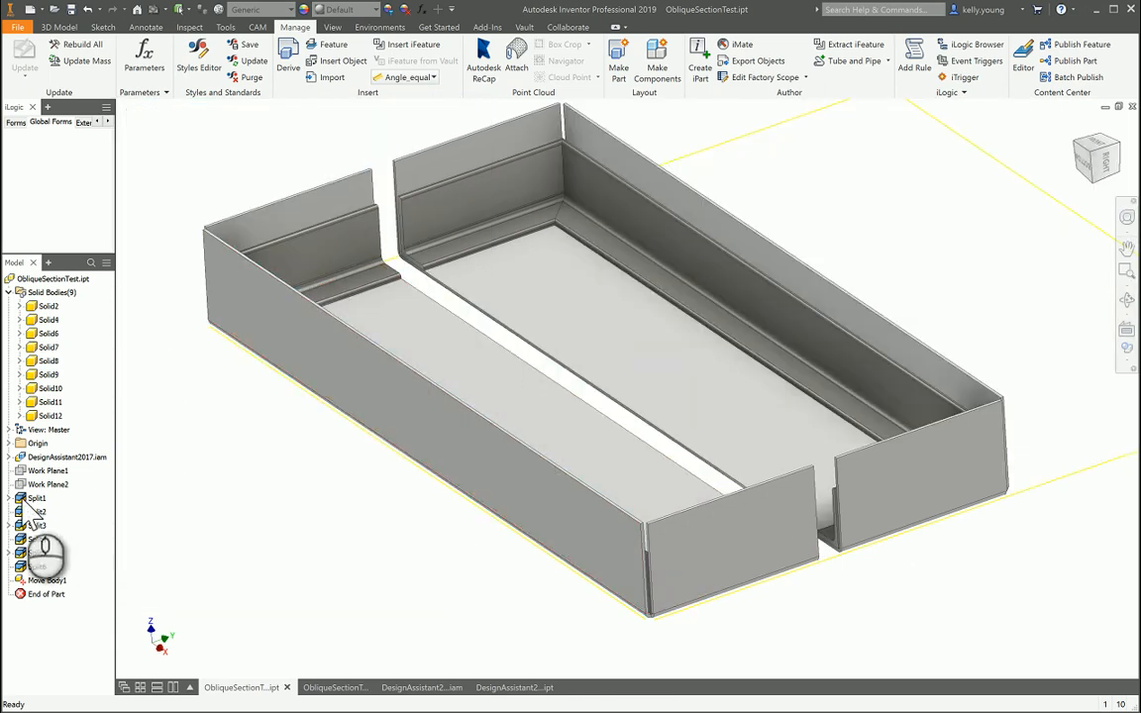
Roll the part history back to just after Split1, advance it past Split2, and highlight both work planes
{"action": "left_click_drag", "start_coordinate": [36, 592], "coordinate": [61, 513]}
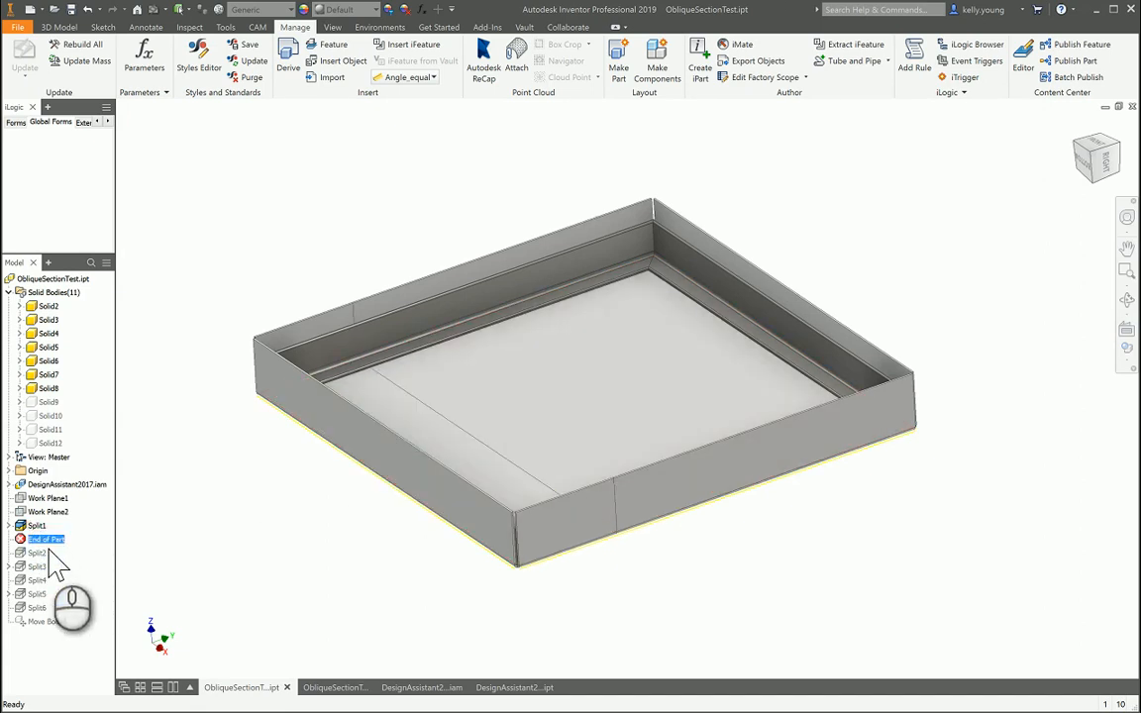
{"action": "left_click_drag", "start_coordinate": [49, 541], "coordinate": [56, 556]}
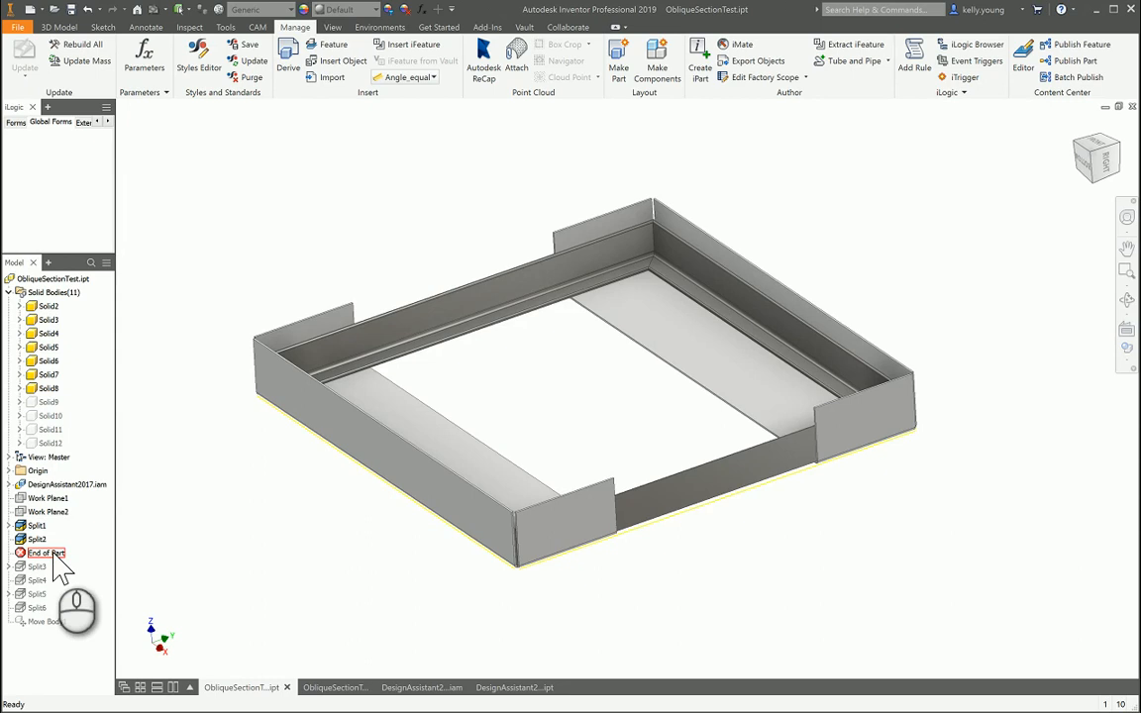
{"action": "left_click", "coordinate": [47, 498]}
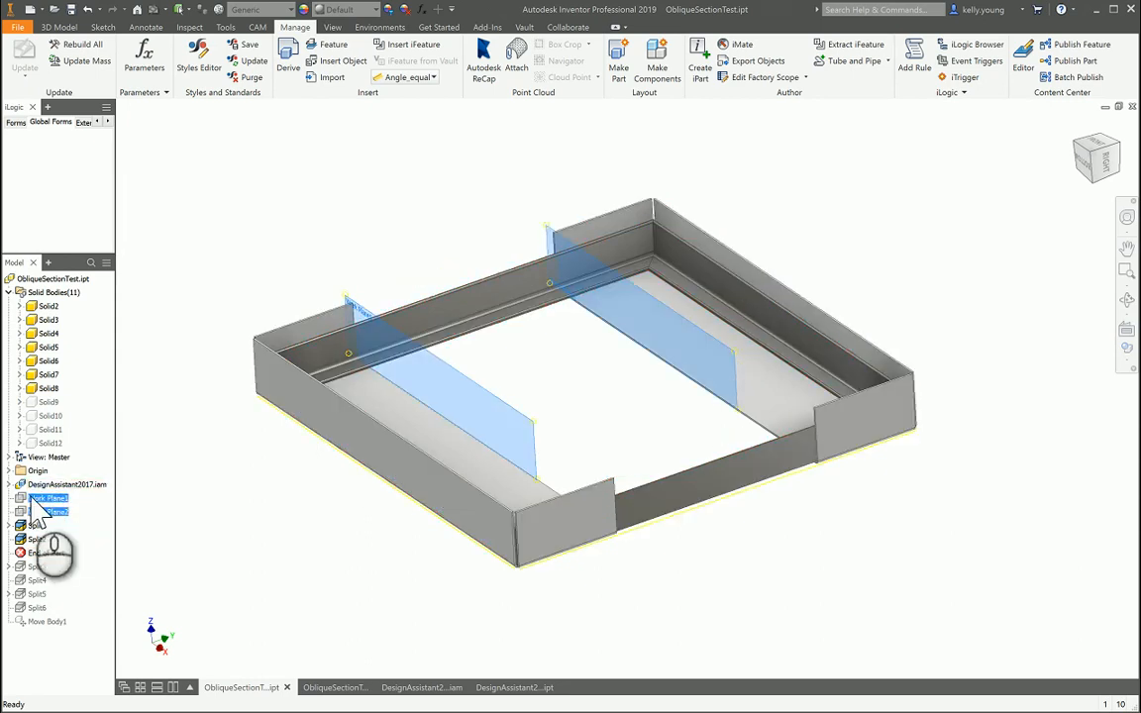
{"action": "left_click", "coordinate": [50, 511], "text": "ctrl"}
Examine Work Plane1's offset expression and the equations in the part's parameter table
{"action": "double_click", "coordinate": [20, 498]}
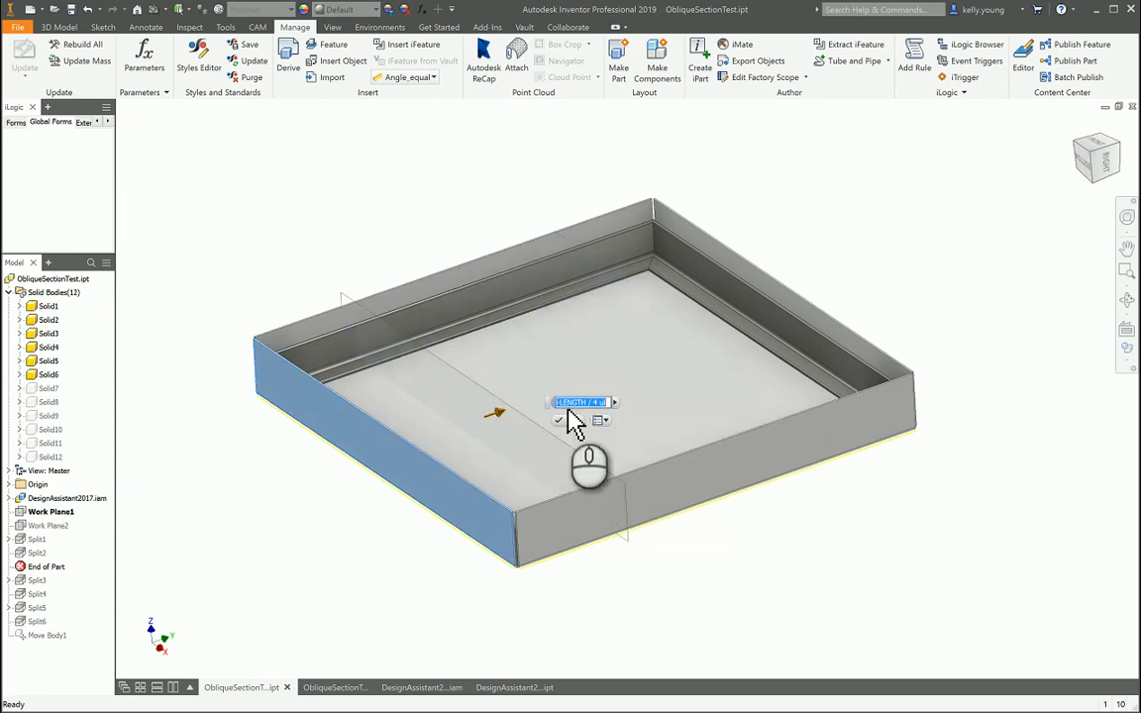
{"action": "left_click", "coordinate": [422, 11]}
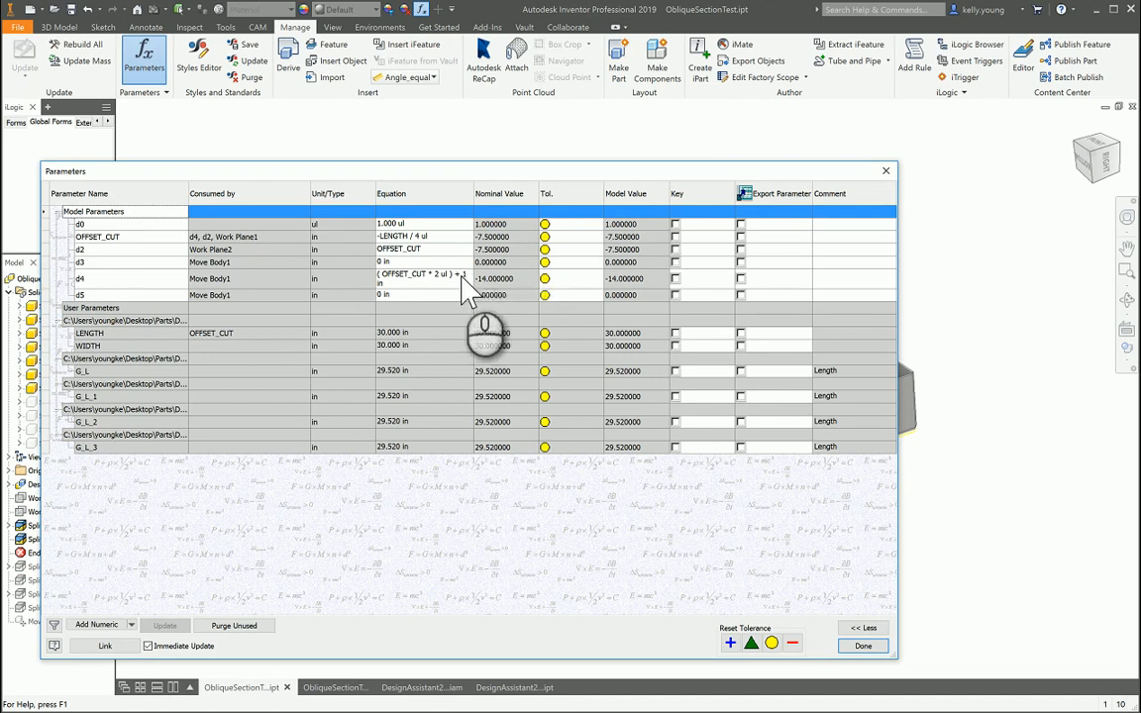
{"action": "left_click", "coordinate": [861, 647]}
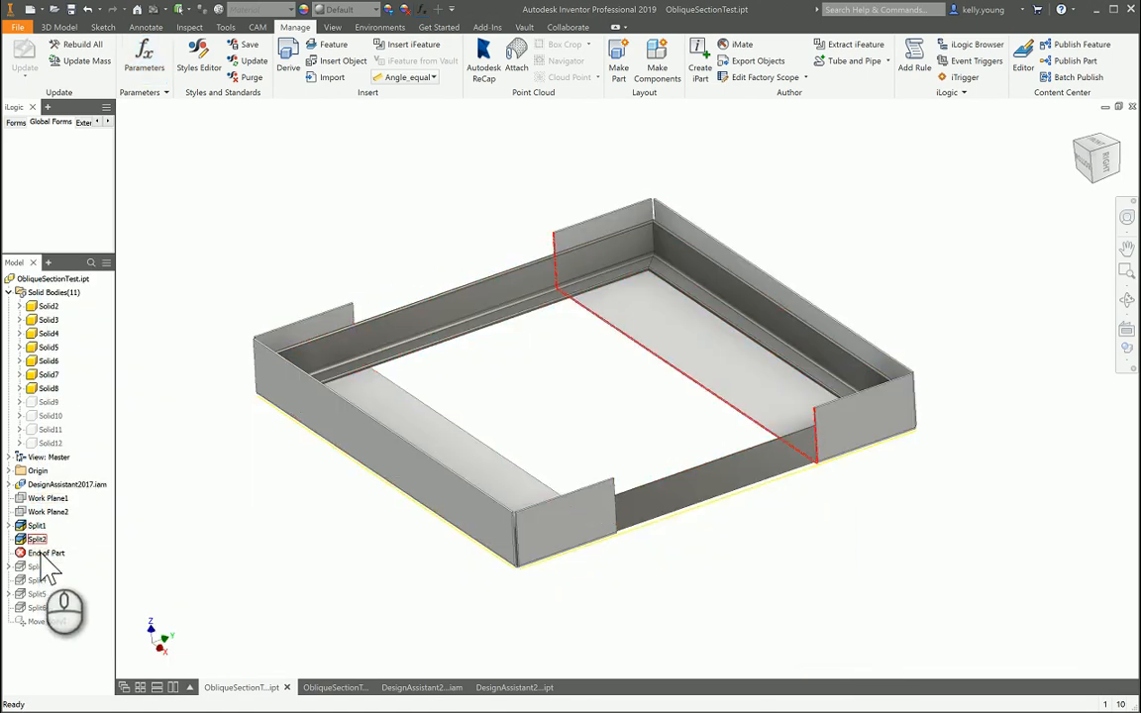
Advance the end-of-part marker past Split3 and Split4, and on to the end of the history after Move Body1
{"action": "left_click_drag", "start_coordinate": [42, 558], "coordinate": [43, 574]}
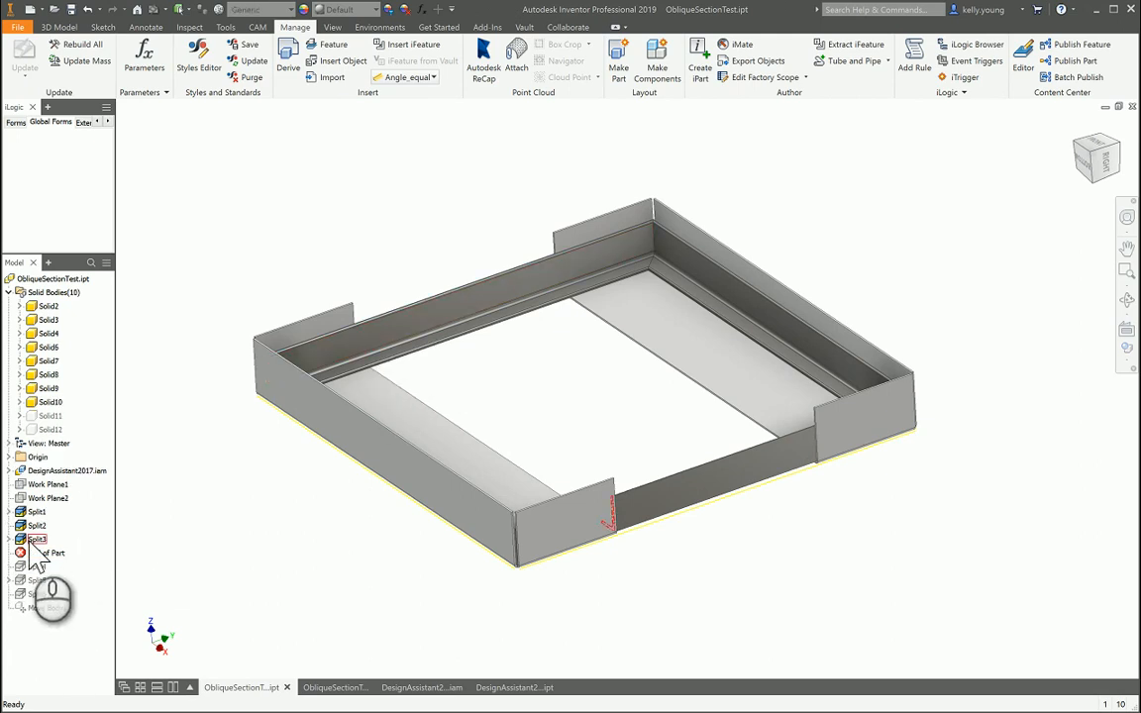
{"action": "left_click_drag", "start_coordinate": [39, 554], "coordinate": [43, 566]}
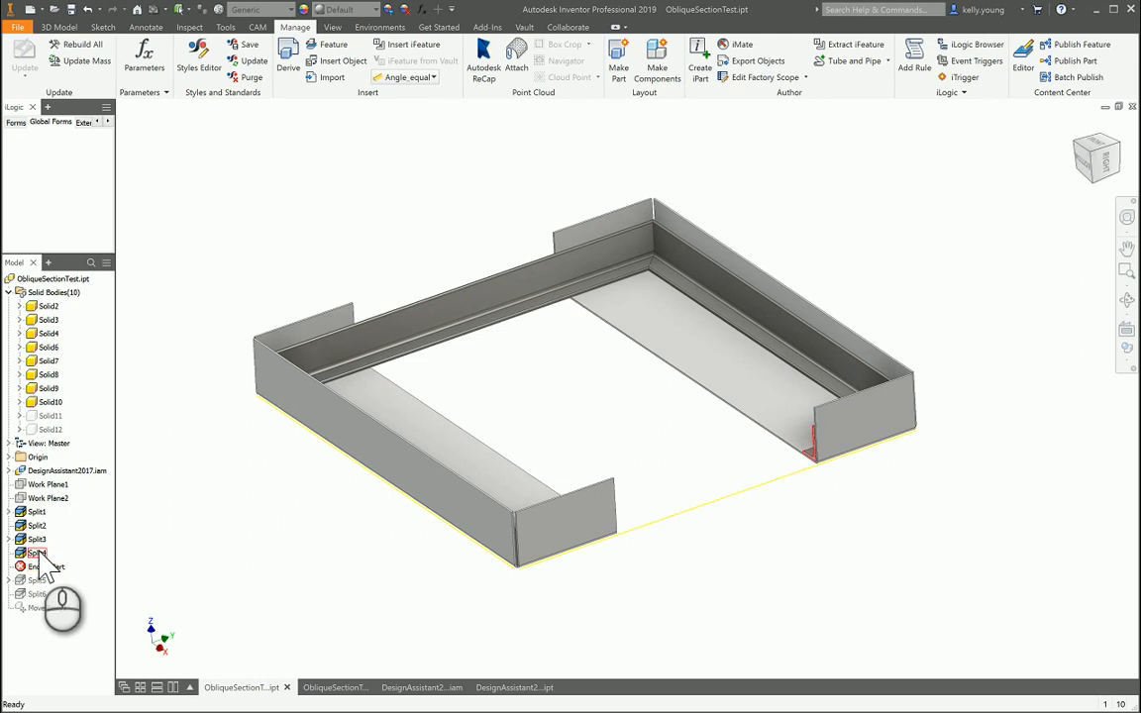
{"action": "mouse_move", "coordinate": [50, 571]}
{"action": "left_mouse_down"}
{"action": "mouse_move", "coordinate": [45, 594]}
{"action": "mouse_move", "coordinate": [57, 582]}
{"action": "mouse_move", "coordinate": [54, 593]}
{"action": "left_mouse_up"}
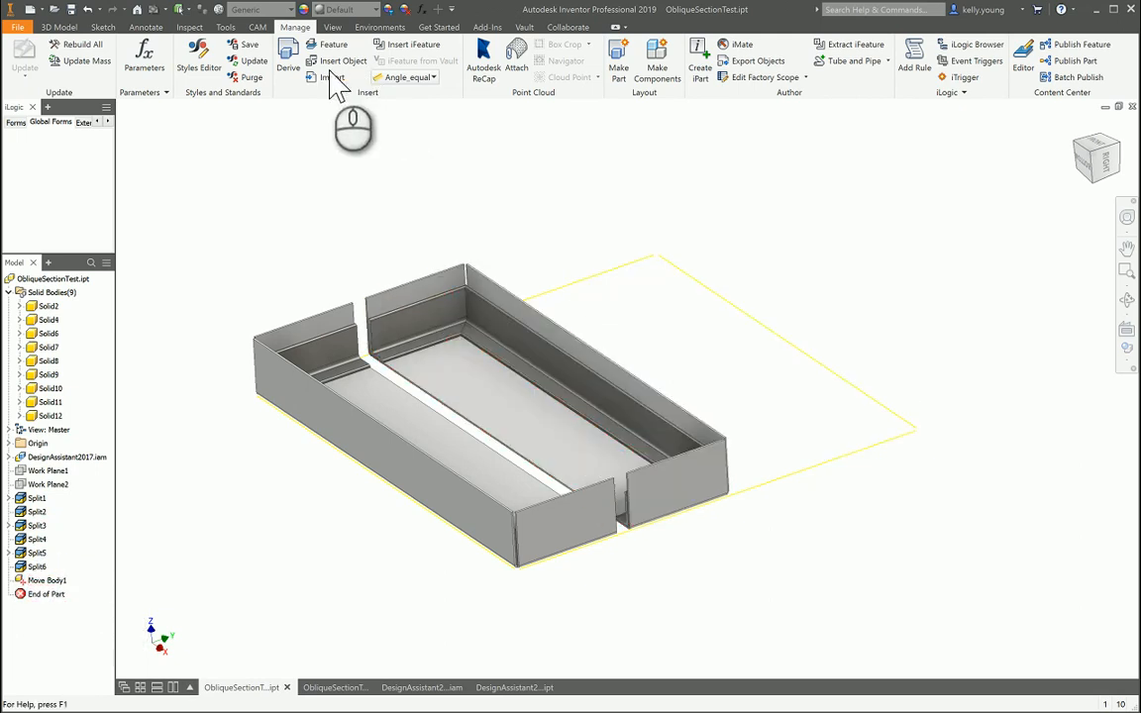
{"action": "left_click", "coordinate": [59, 27]}
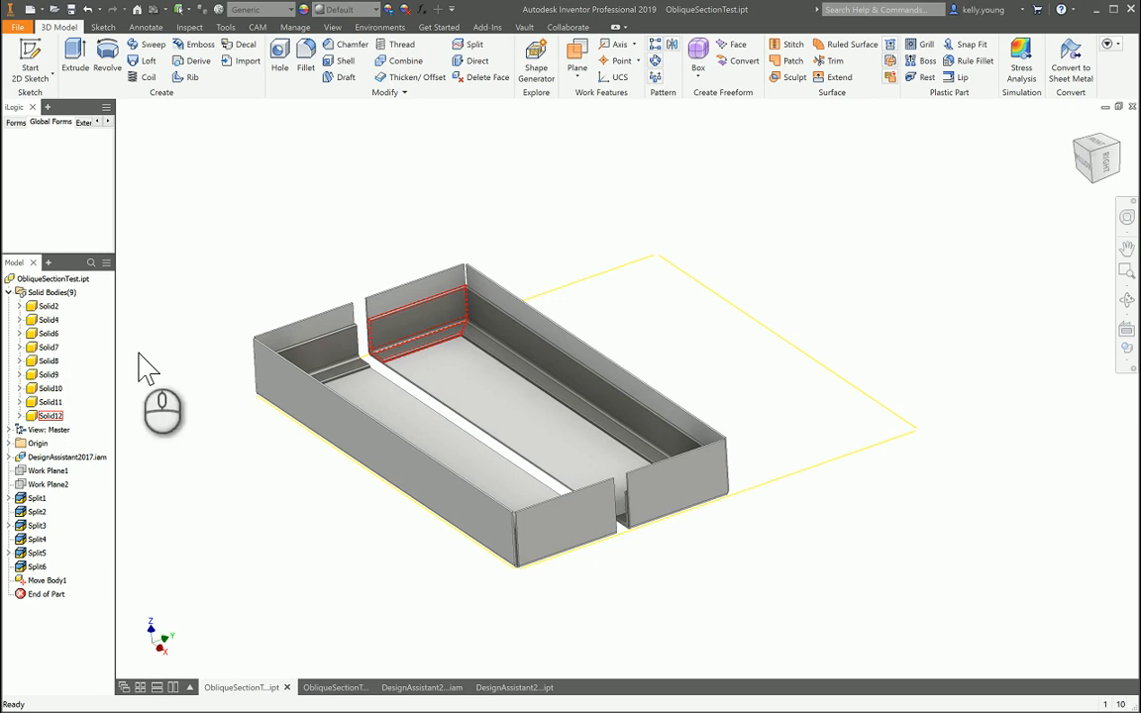
{"action": "left_click", "coordinate": [392, 96]}
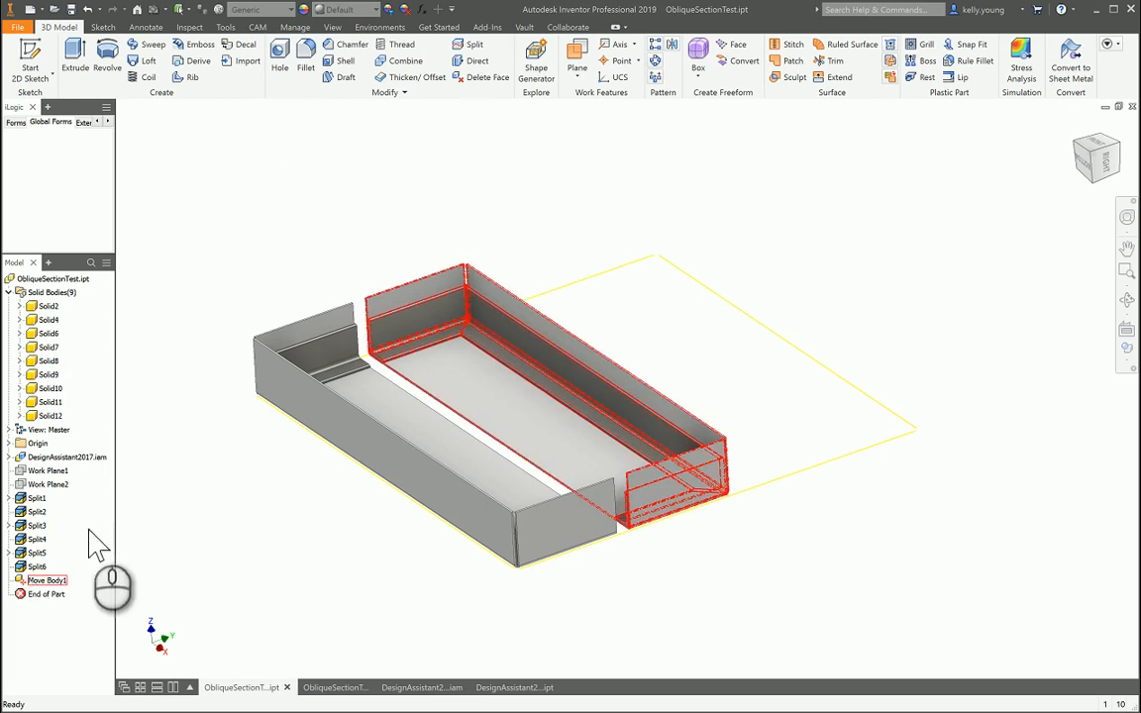
Rename the Move Body1 distance parameter d4 to MOVE_DISTANCE
{"action": "left_click", "coordinate": [422, 10]}
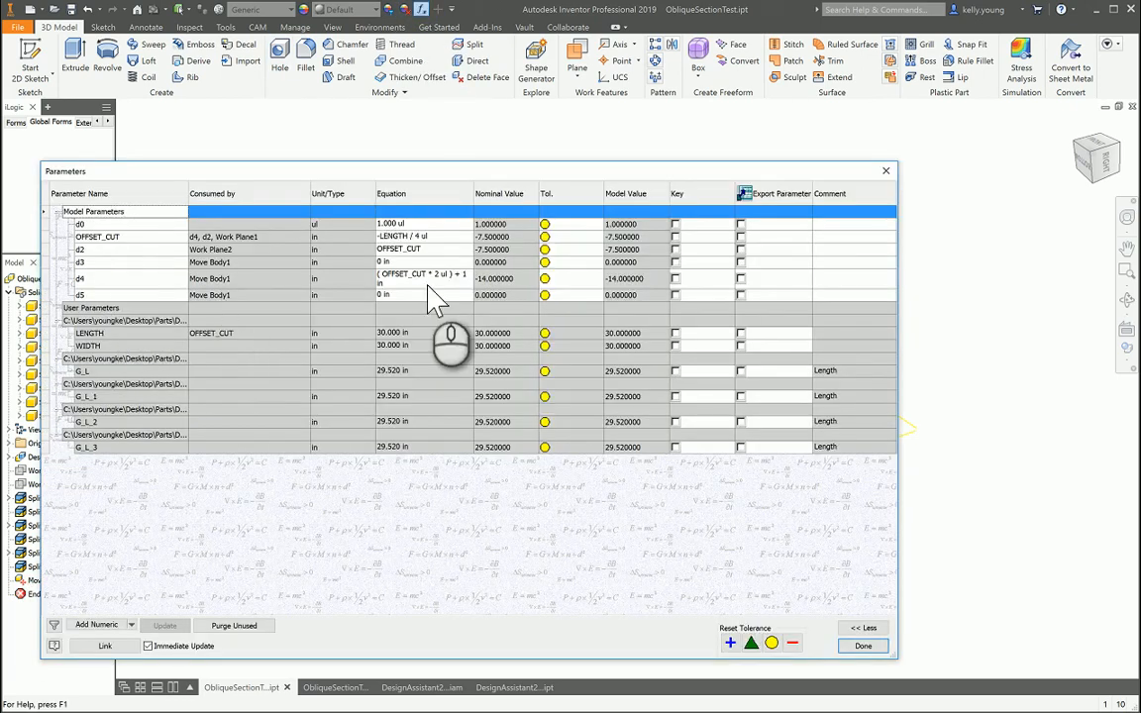
{"action": "left_click", "coordinate": [109, 279]}
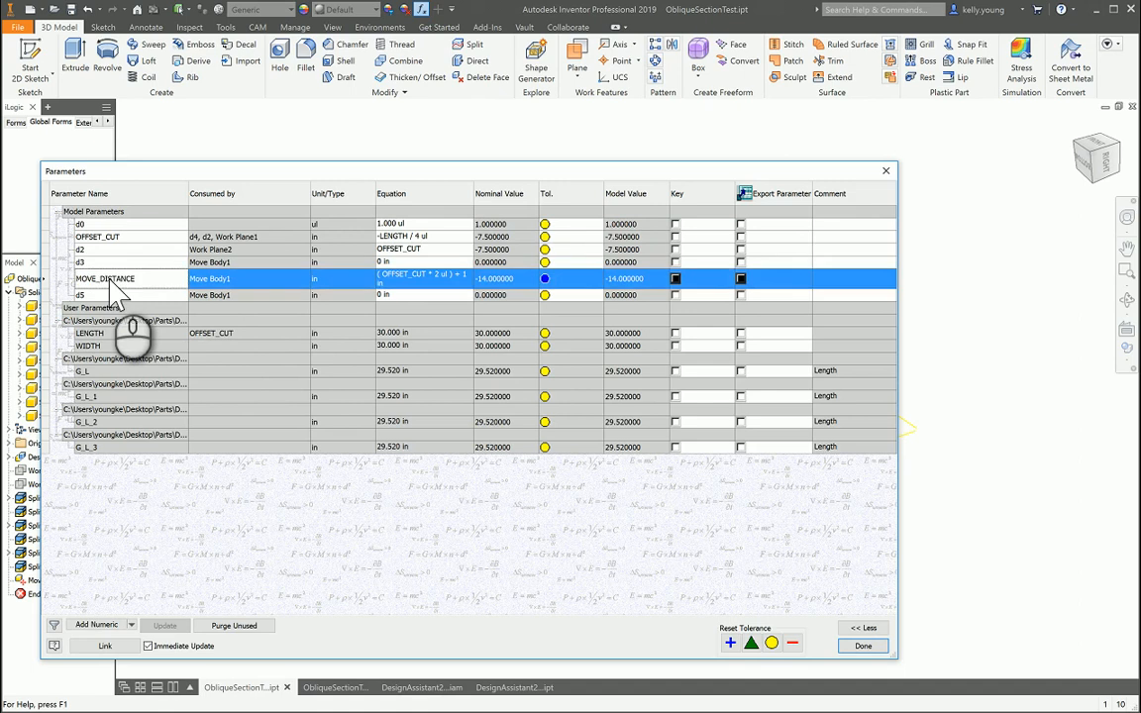
{"action": "left_click", "coordinate": [868, 646]}
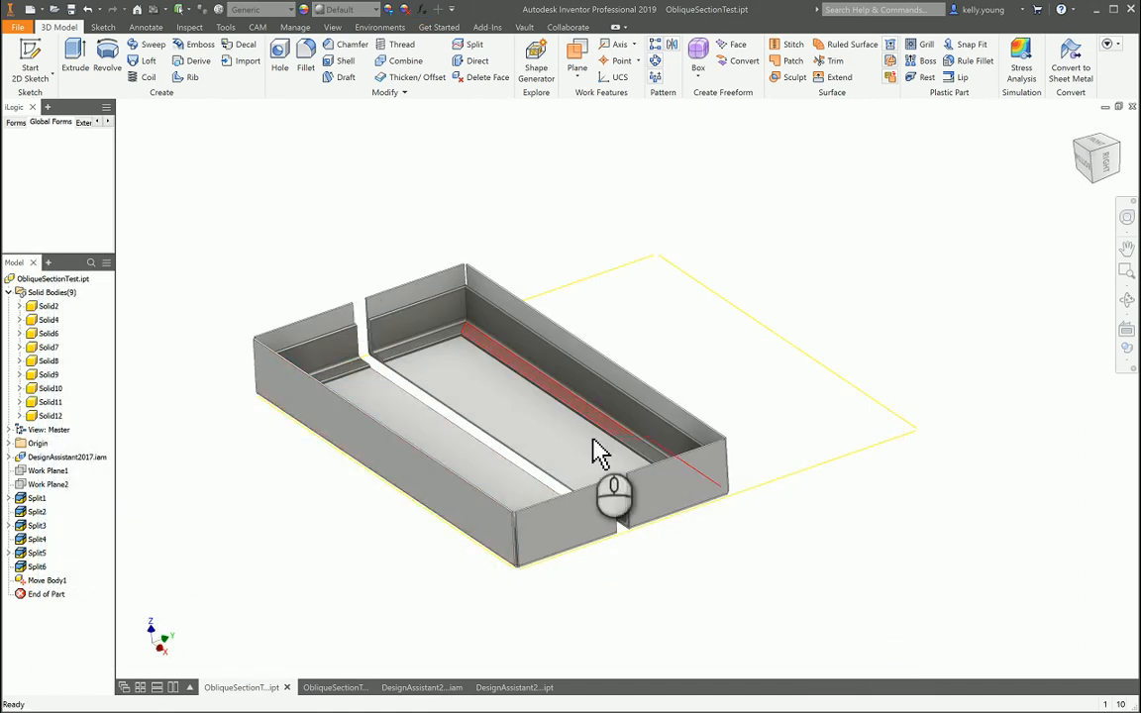
In the drawing, open the text formatting of the view's upper dimension and examine which ObliqueSectionTest model parameters can be inserted
{"action": "left_click", "coordinate": [327, 688]}
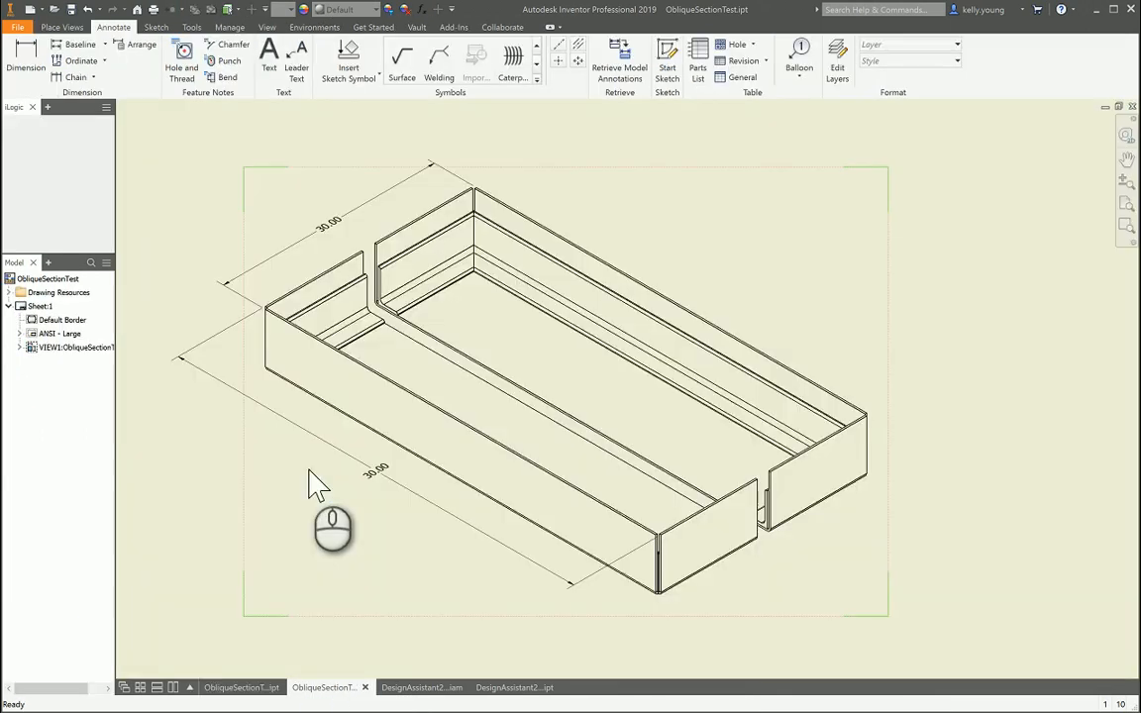
{"action": "double_click", "coordinate": [335, 233]}
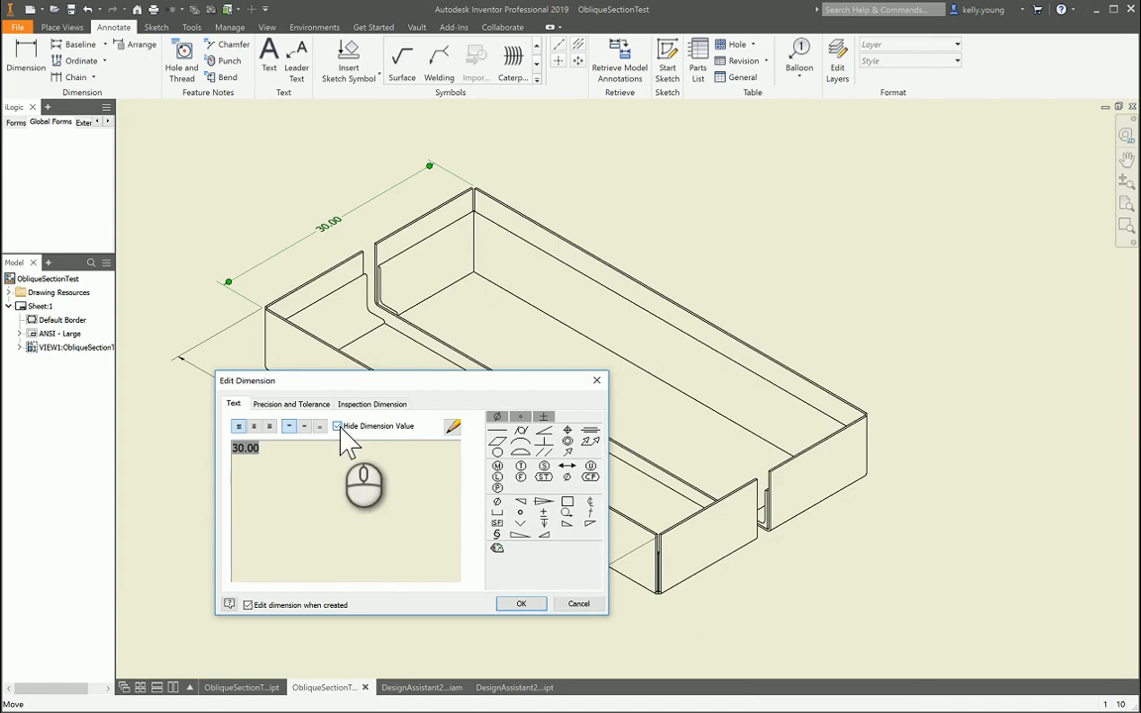
{"action": "left_click", "coordinate": [453, 426]}
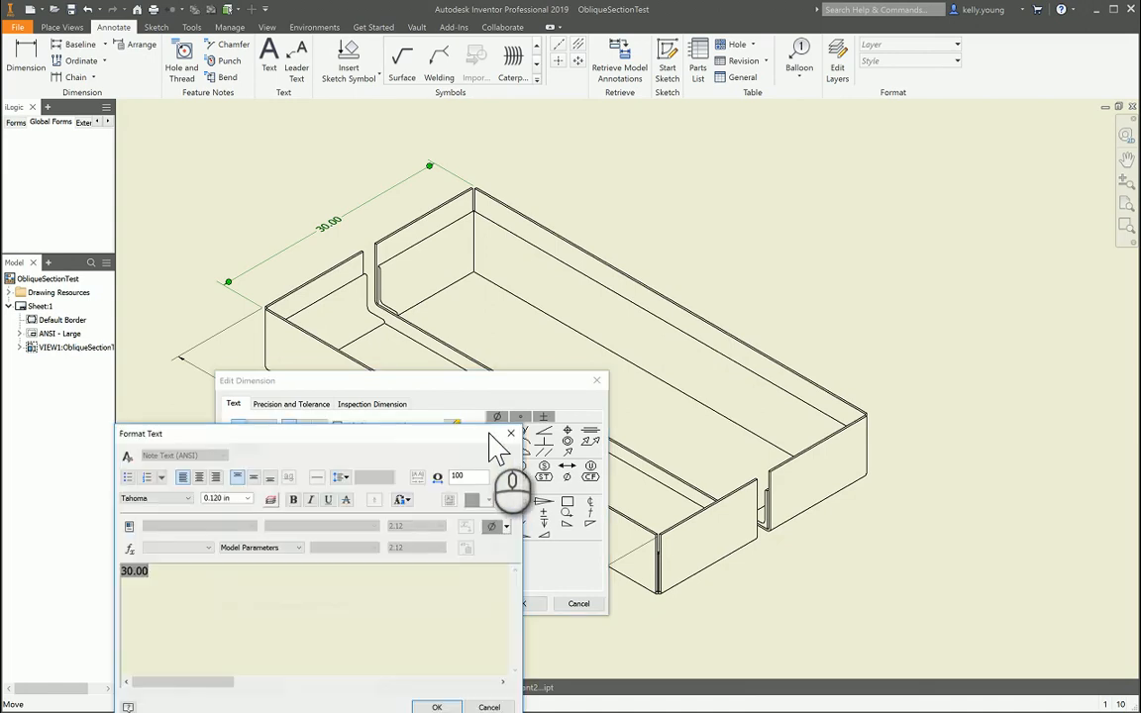
{"action": "left_click_drag", "start_coordinate": [349, 436], "coordinate": [497, 167]}
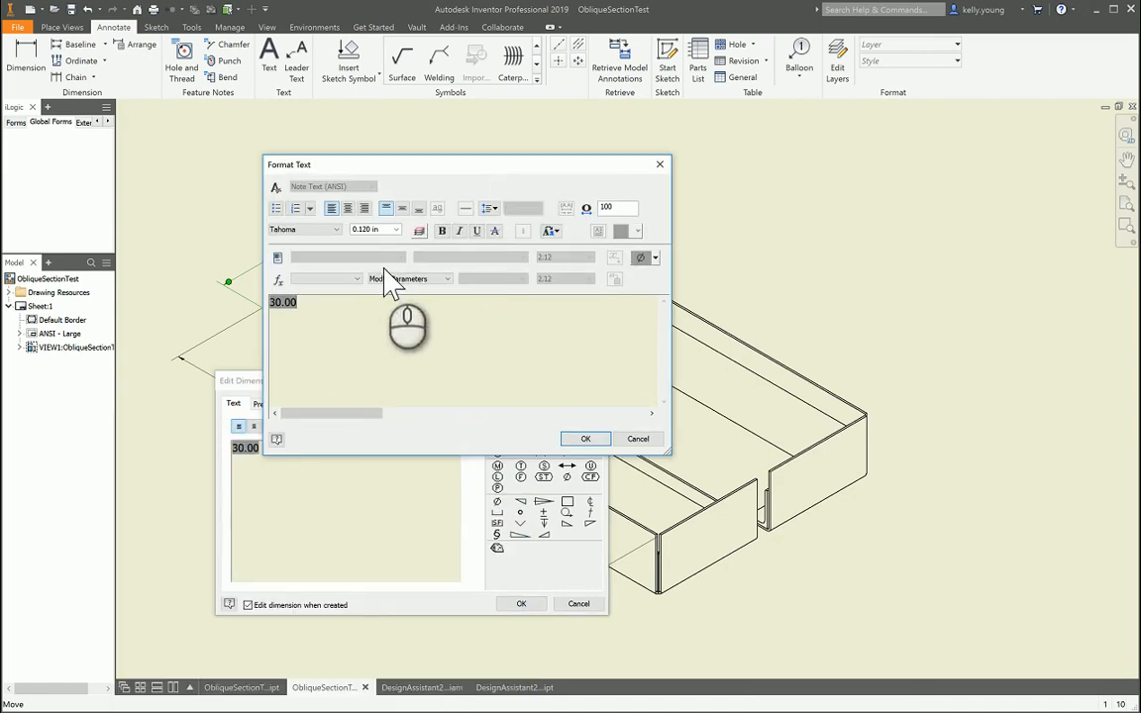
{"action": "left_click", "coordinate": [337, 278]}
{"action": "left_click", "coordinate": [319, 347]}
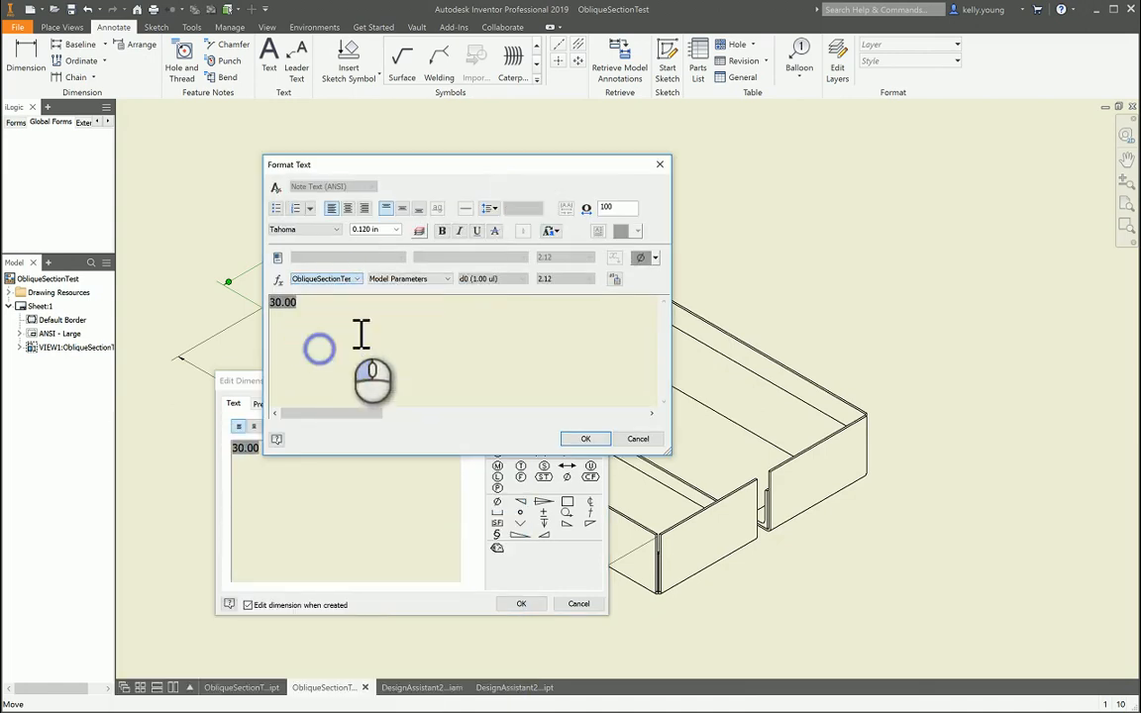
{"action": "left_click", "coordinate": [485, 280]}
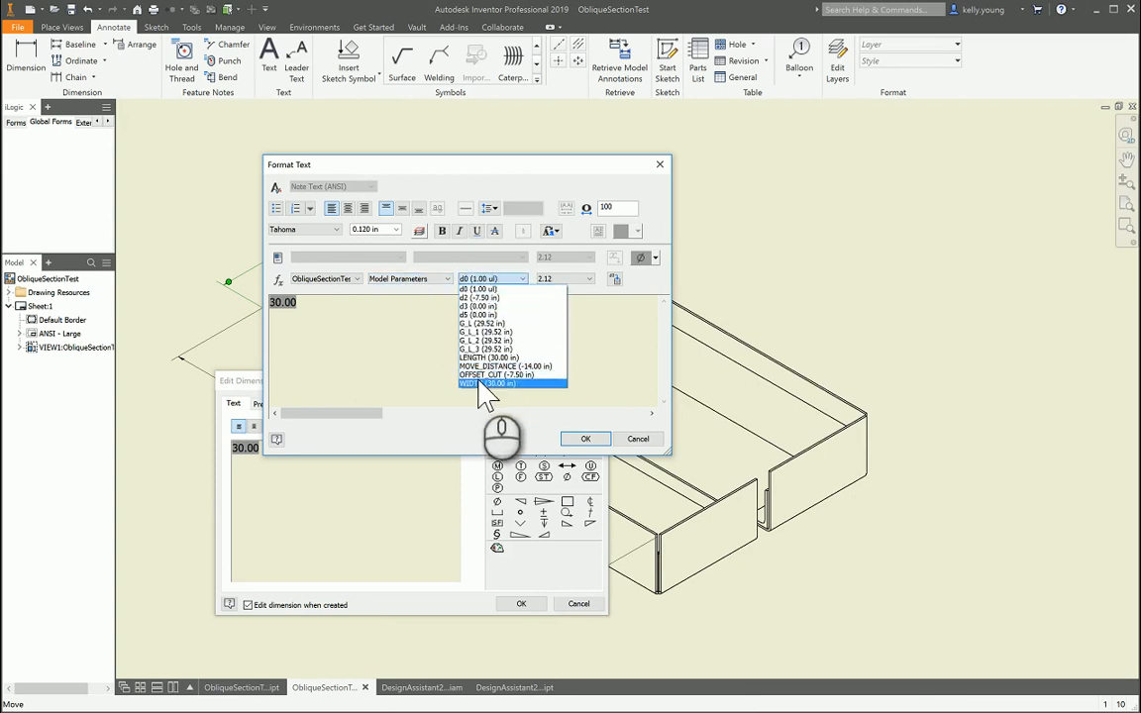
Try to insert the LENGTH model parameter into the text of the drawing view's upper dimension
{"action": "left_click", "coordinate": [485, 358]}
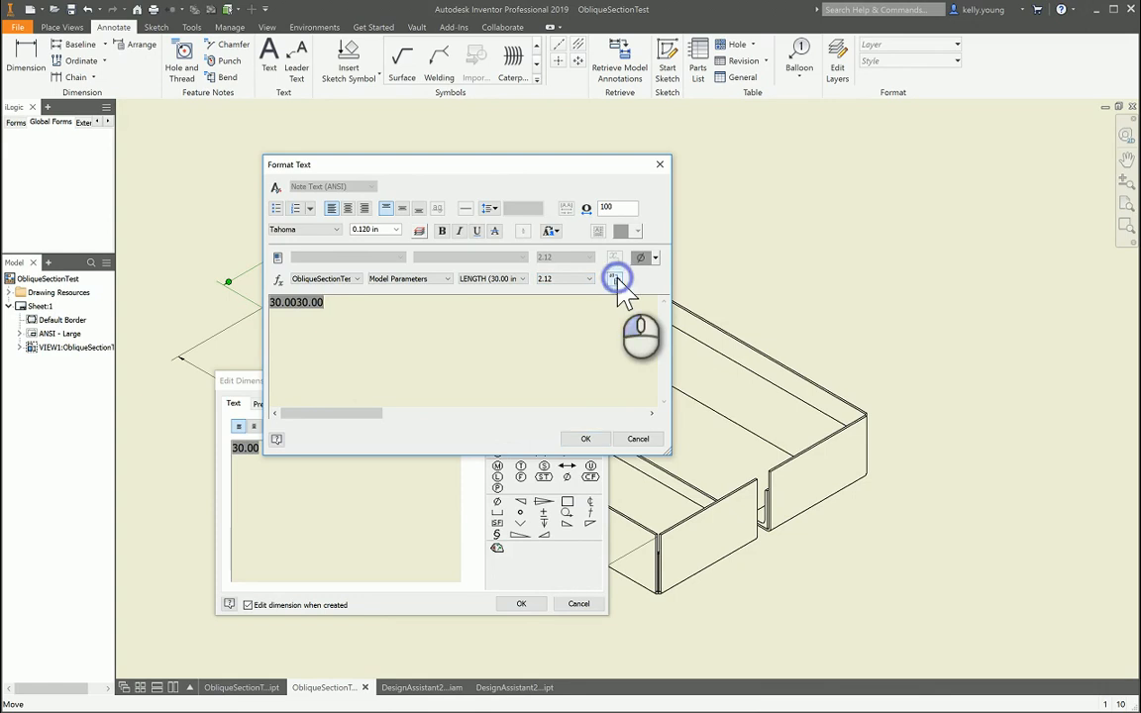
{"action": "left_click", "coordinate": [369, 315]}
{"action": "left_click", "coordinate": [638, 439]}
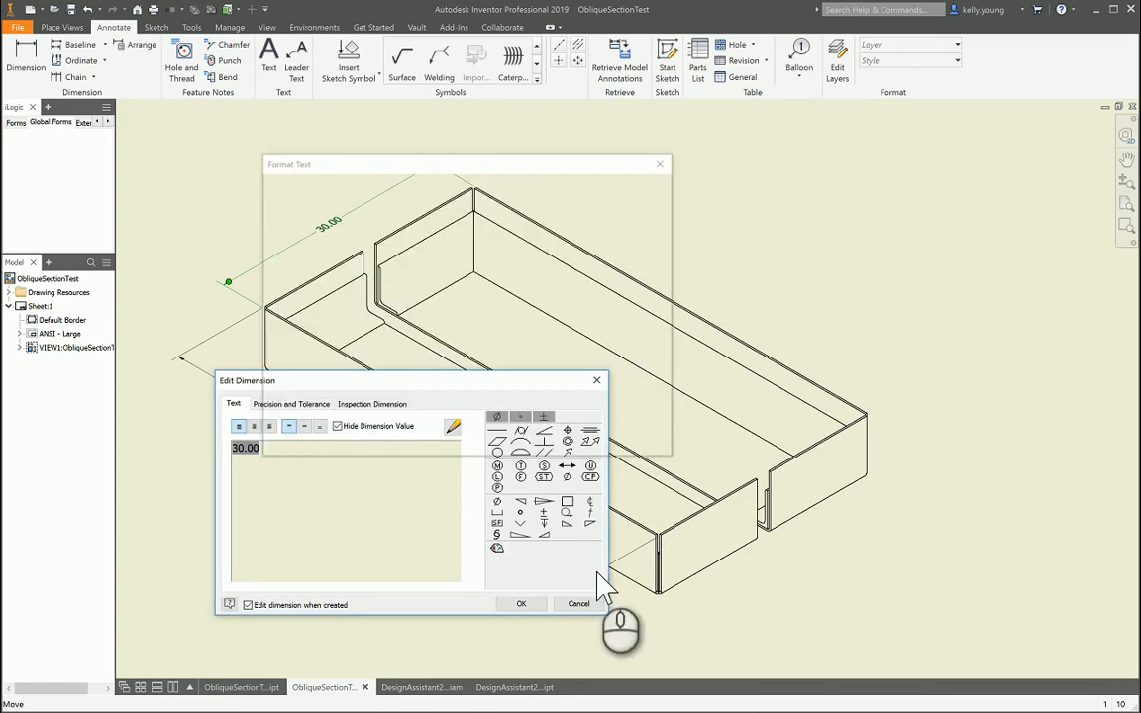
{"action": "left_click", "coordinate": [521, 603]}
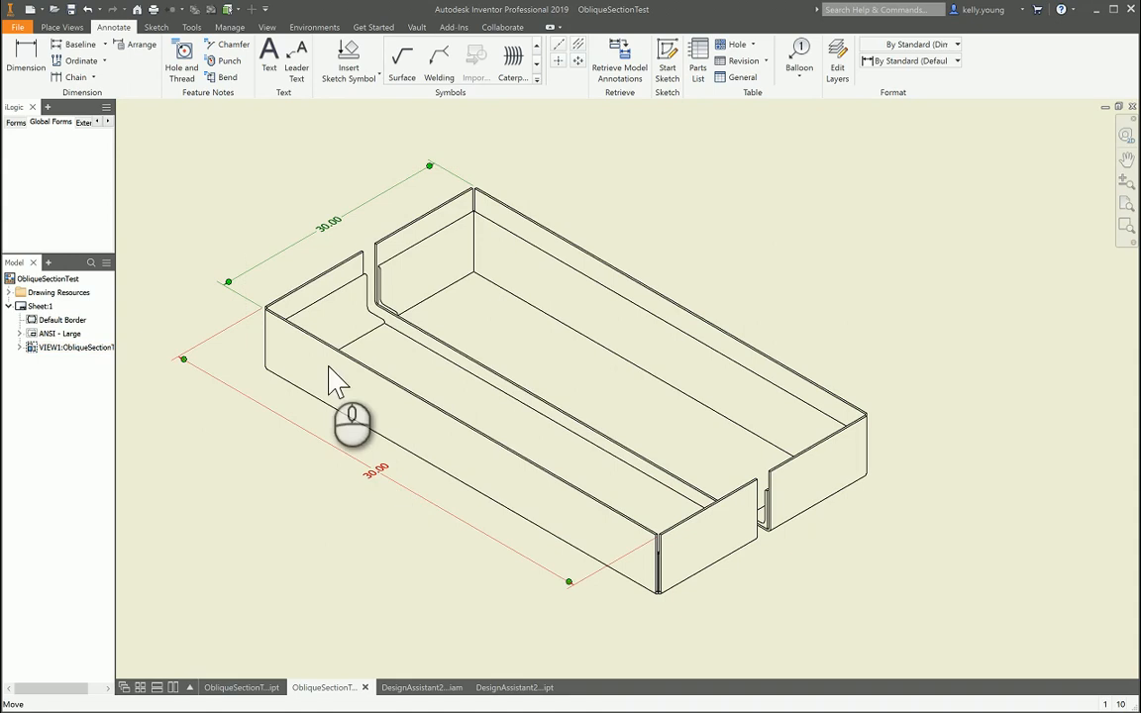
{"action": "left_click", "coordinate": [264, 510]}
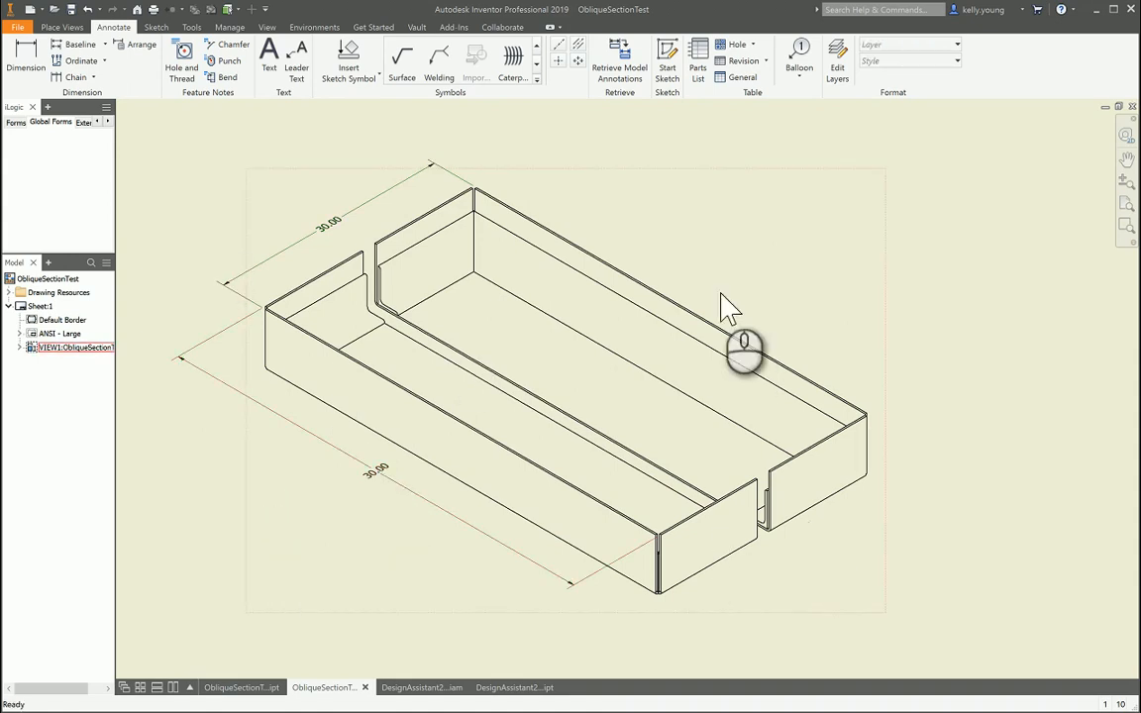
In the DesignAssistant2017.ipt part, set Face1's Sketch1 rectangle to 25 in wide and 26 in high, and finish the sketch
{"action": "left_click", "coordinate": [431, 686]}
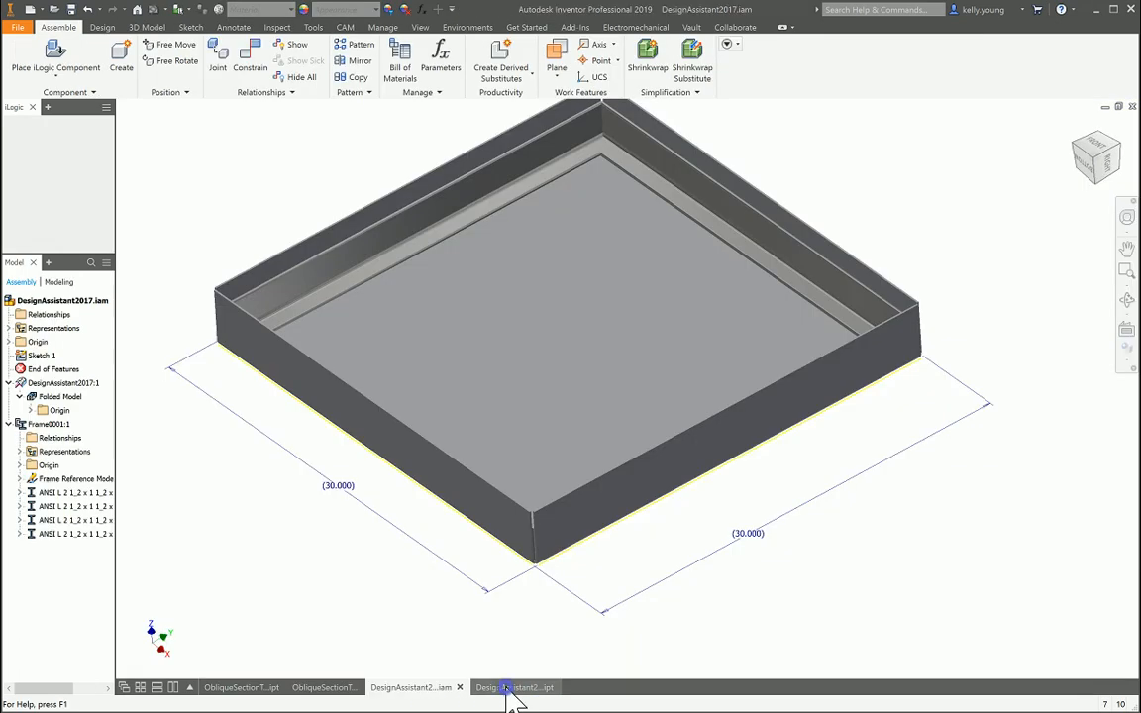
{"action": "left_click", "coordinate": [509, 688]}
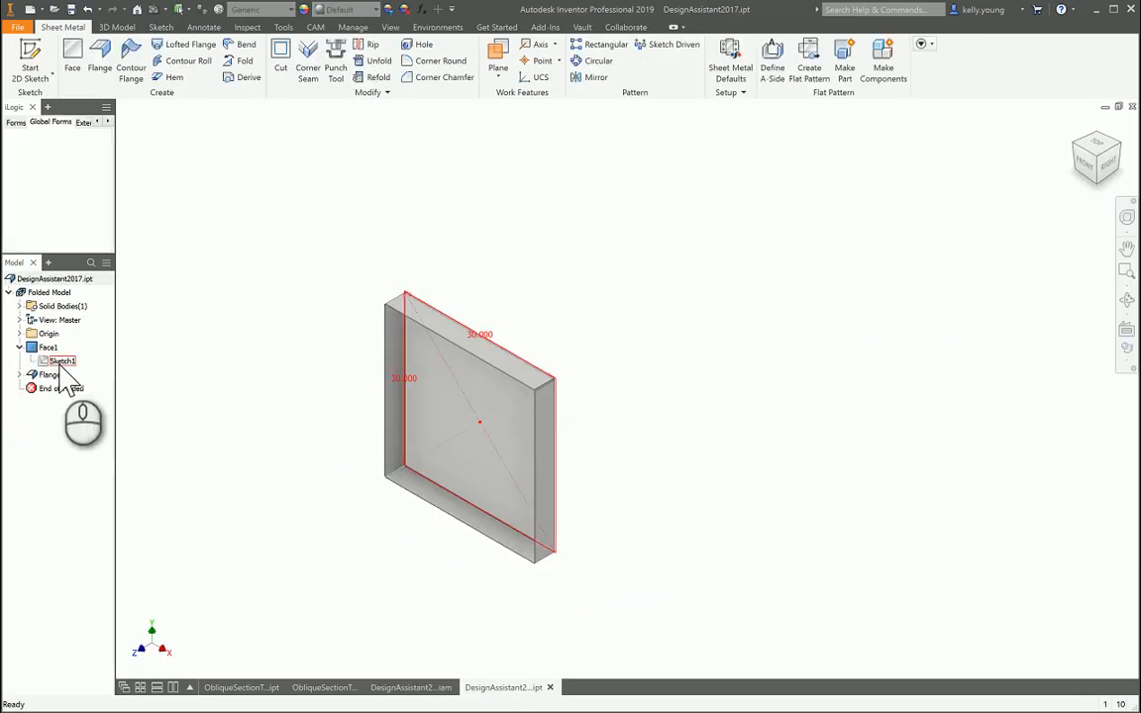
{"action": "left_click", "coordinate": [60, 361]}
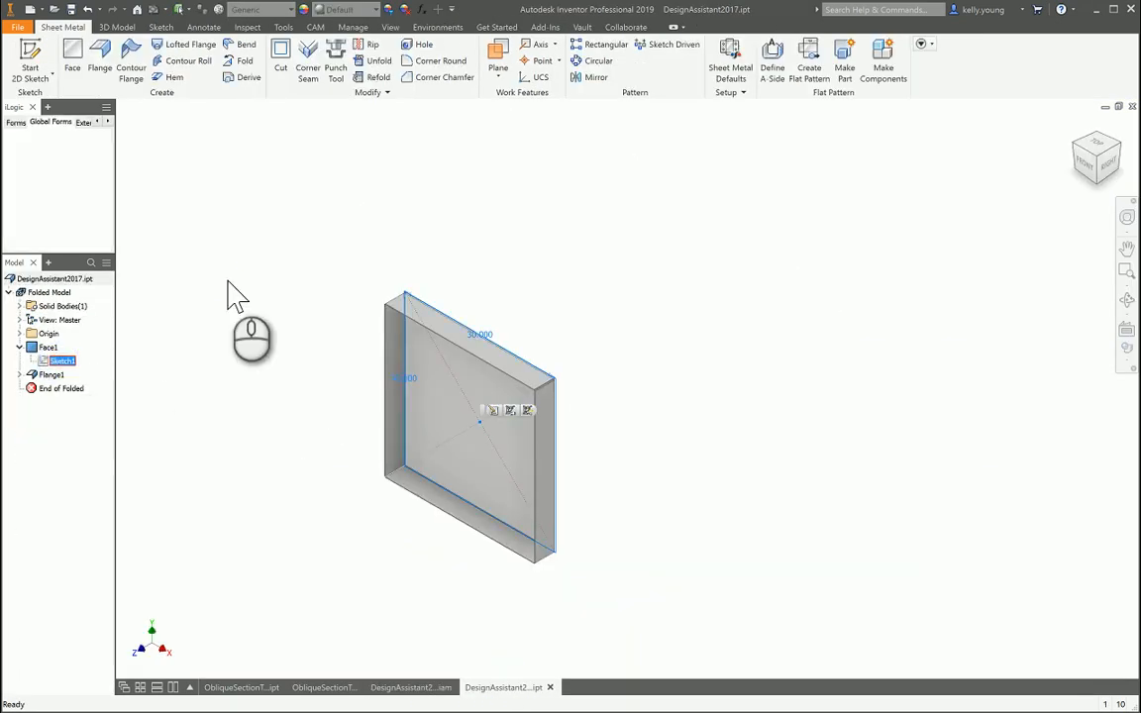
{"action": "left_click", "coordinate": [423, 11]}
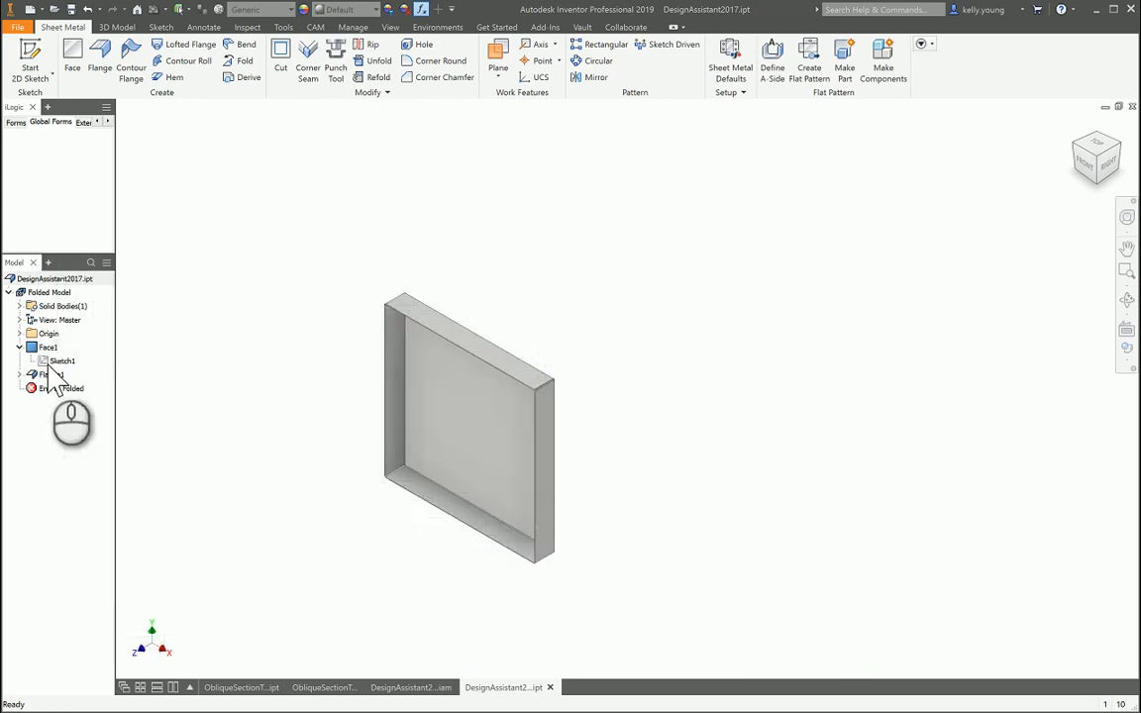
{"action": "double_click", "coordinate": [55, 362]}
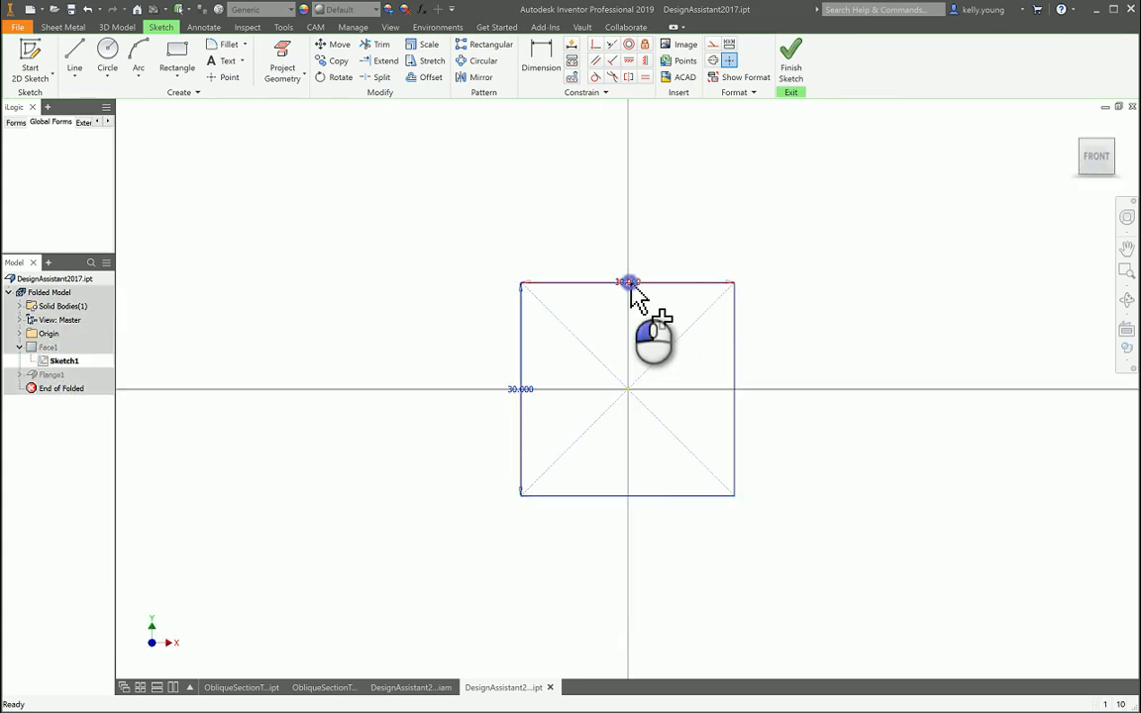
{"action": "double_click", "coordinate": [630, 282]}
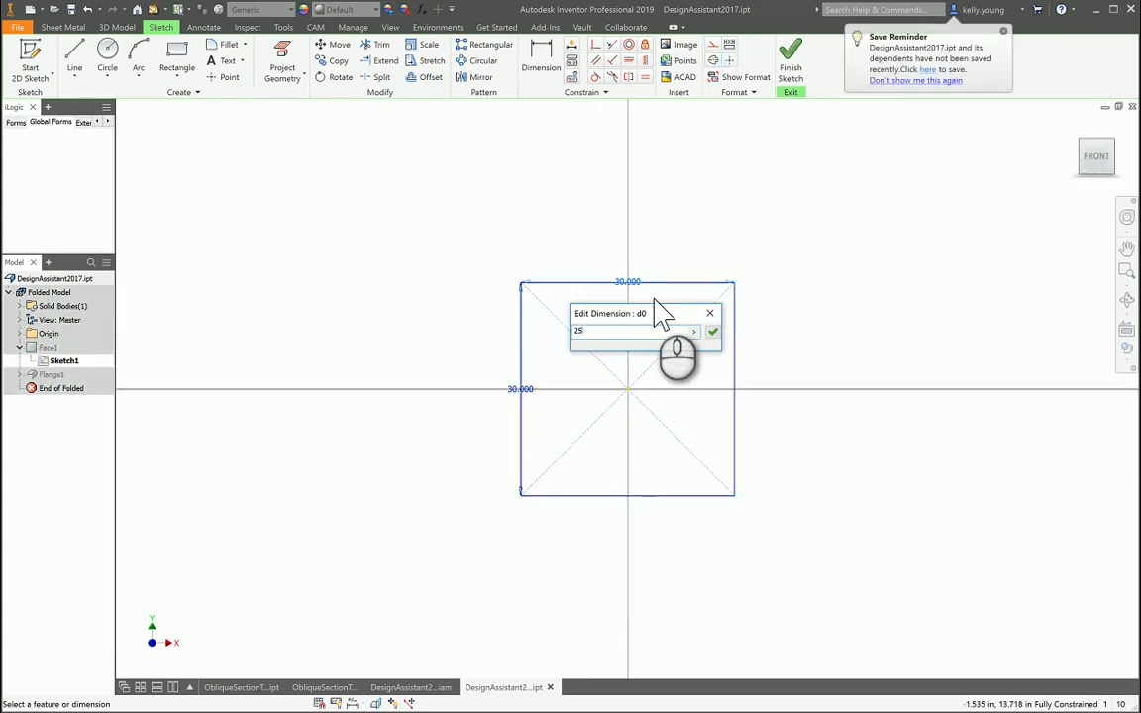
{"action": "key", "text": "Return"}
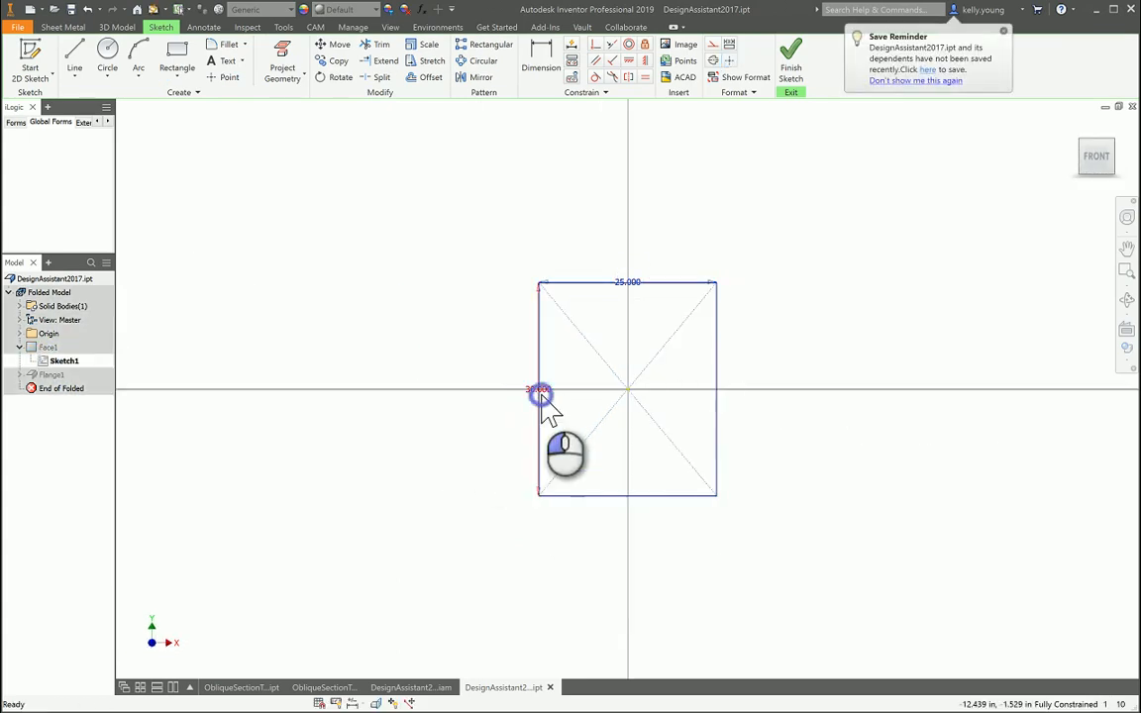
{"action": "left_click", "coordinate": [537, 391]}
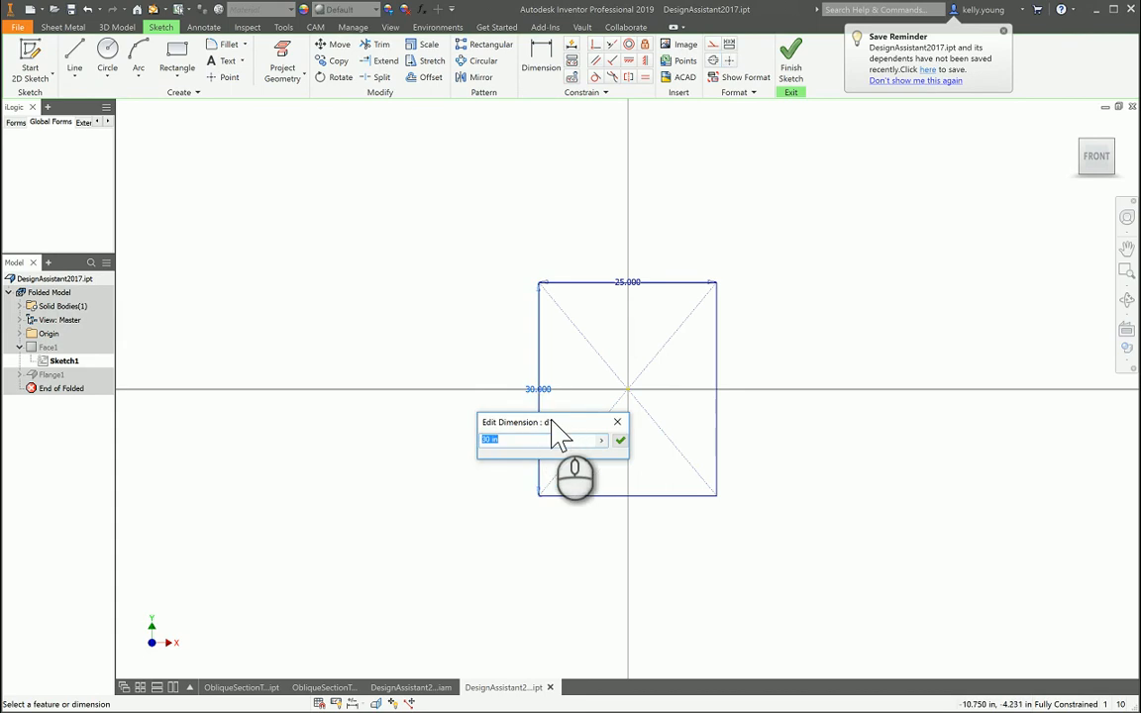
{"action": "type", "text": "26"}
{"action": "key", "text": "Return"}
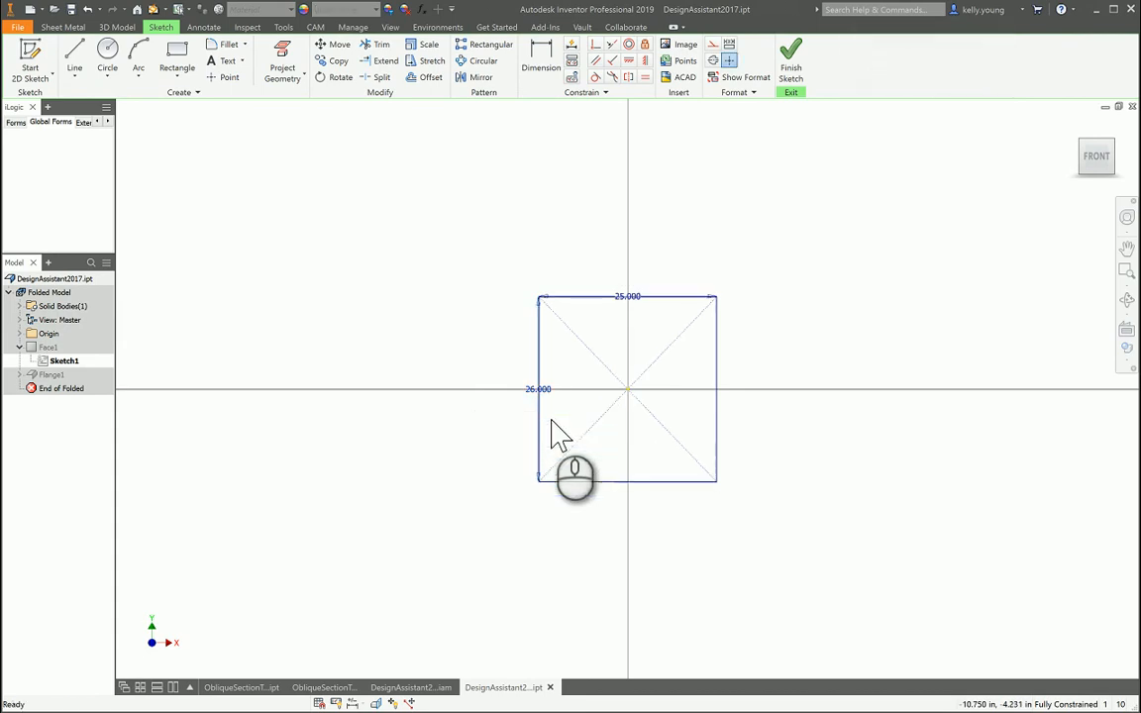
{"action": "left_click", "coordinate": [792, 62]}
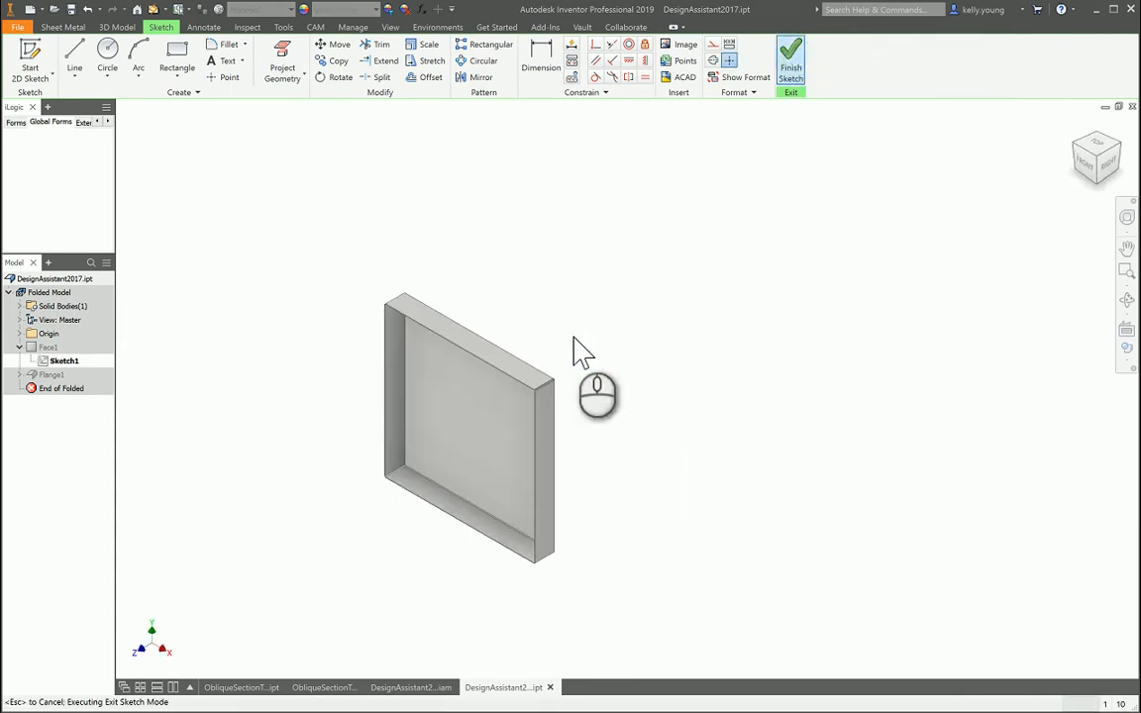
Update the DesignAssistant2017.iam assembly and the derived ObliqueSectionTest.ipt part to the changed pan size
{"action": "left_click", "coordinate": [408, 687]}
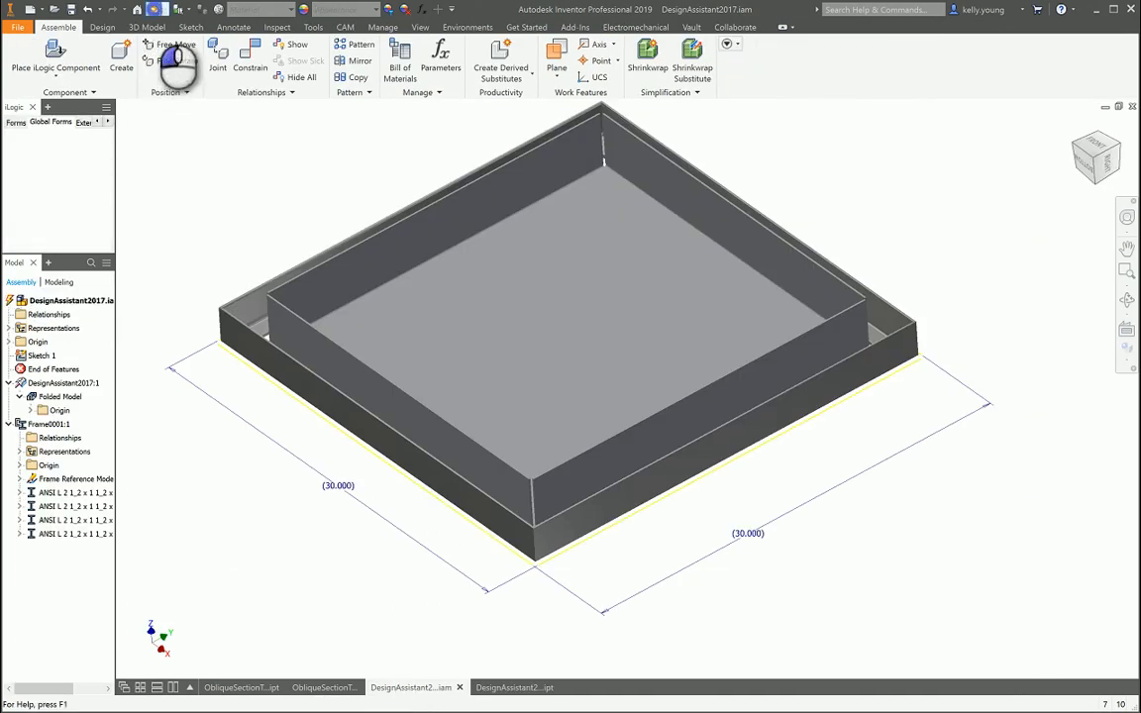
{"action": "left_click", "coordinate": [155, 10]}
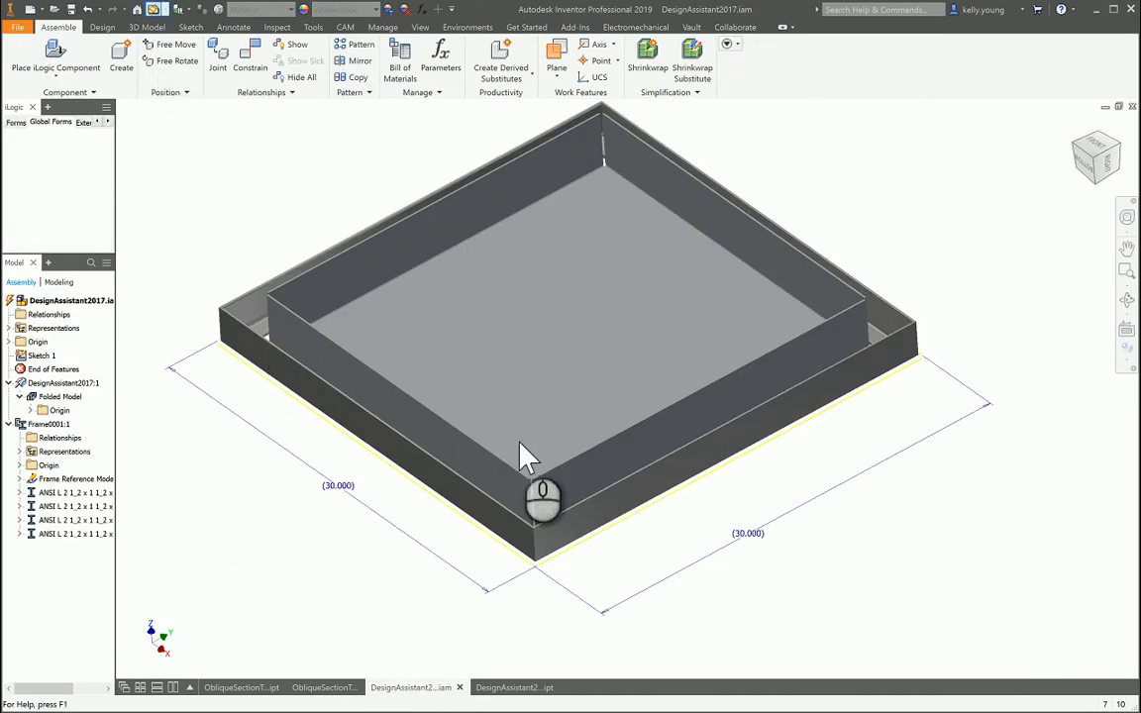
{"action": "left_click", "coordinate": [234, 689]}
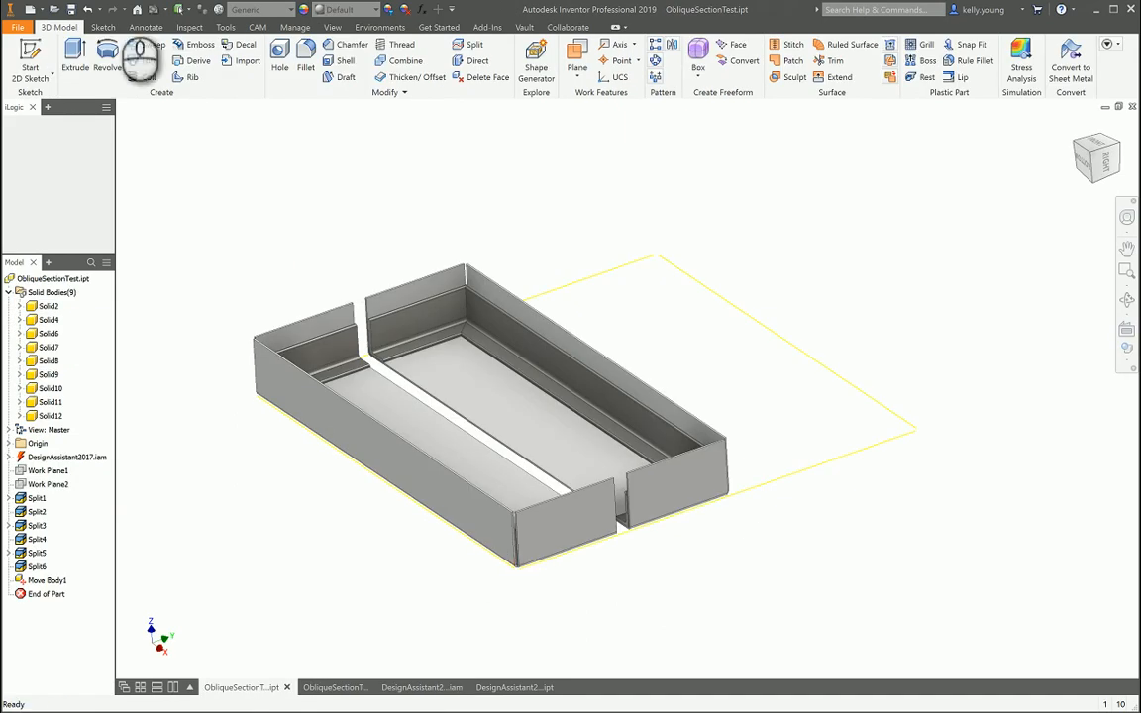
{"action": "scroll", "coordinate": [502, 415], "scroll_direction": "up", "scroll_amount": 1}
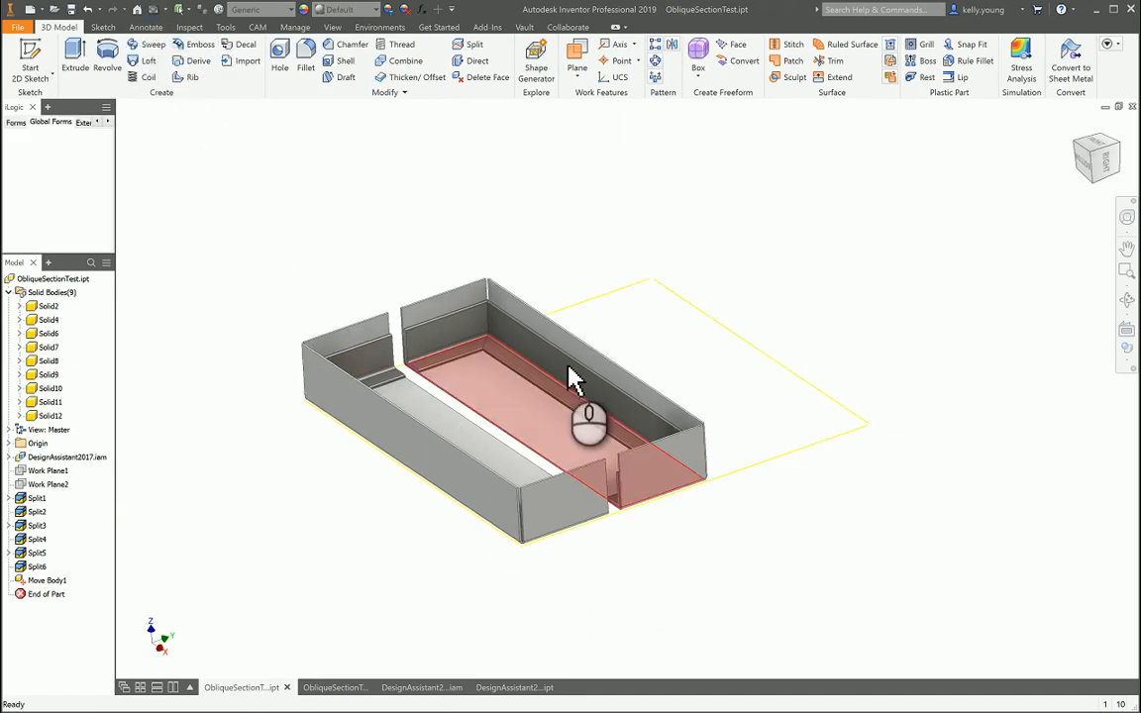
{"action": "left_click", "coordinate": [153, 10]}
Check the length and width dimensions of the broken isometric view in the drawing against the resized source part
{"action": "left_click", "coordinate": [334, 690]}
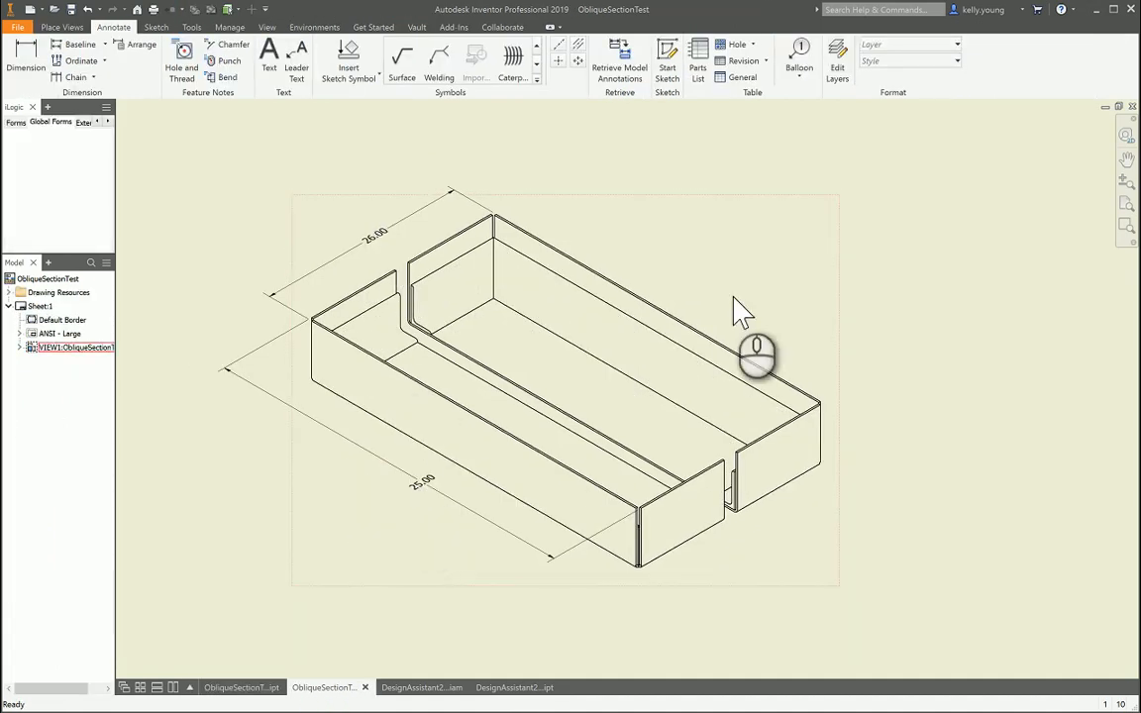
{"action": "left_click", "coordinate": [351, 533]}
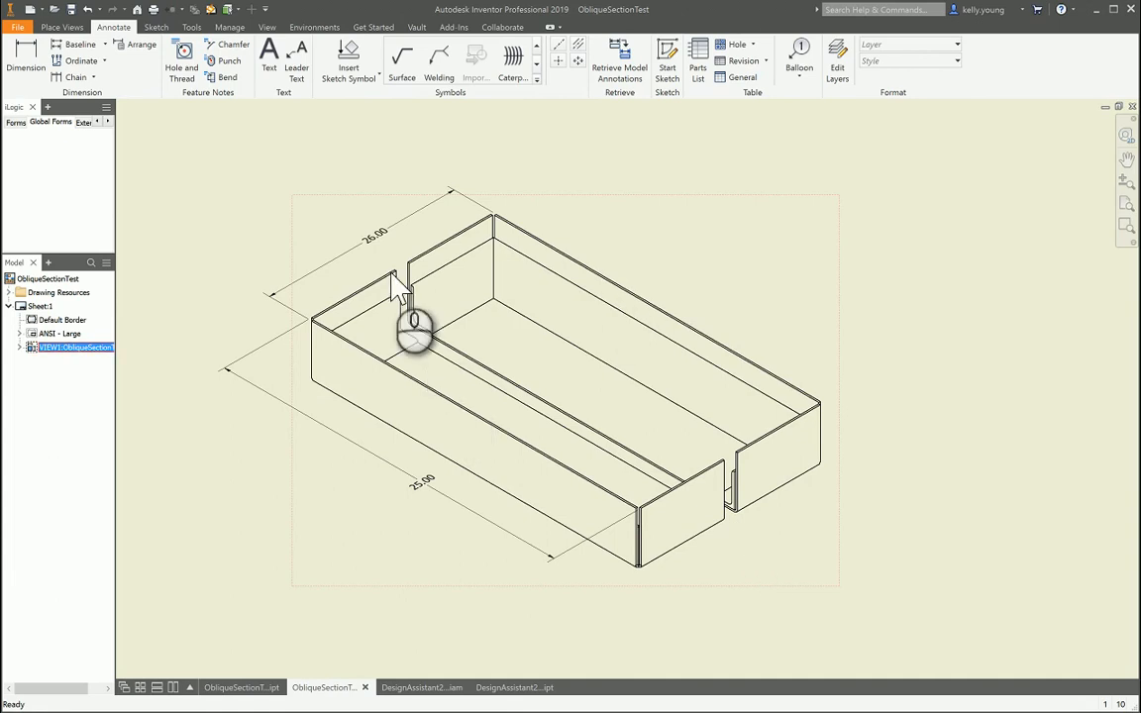
{"action": "left_click", "coordinate": [937, 507]}
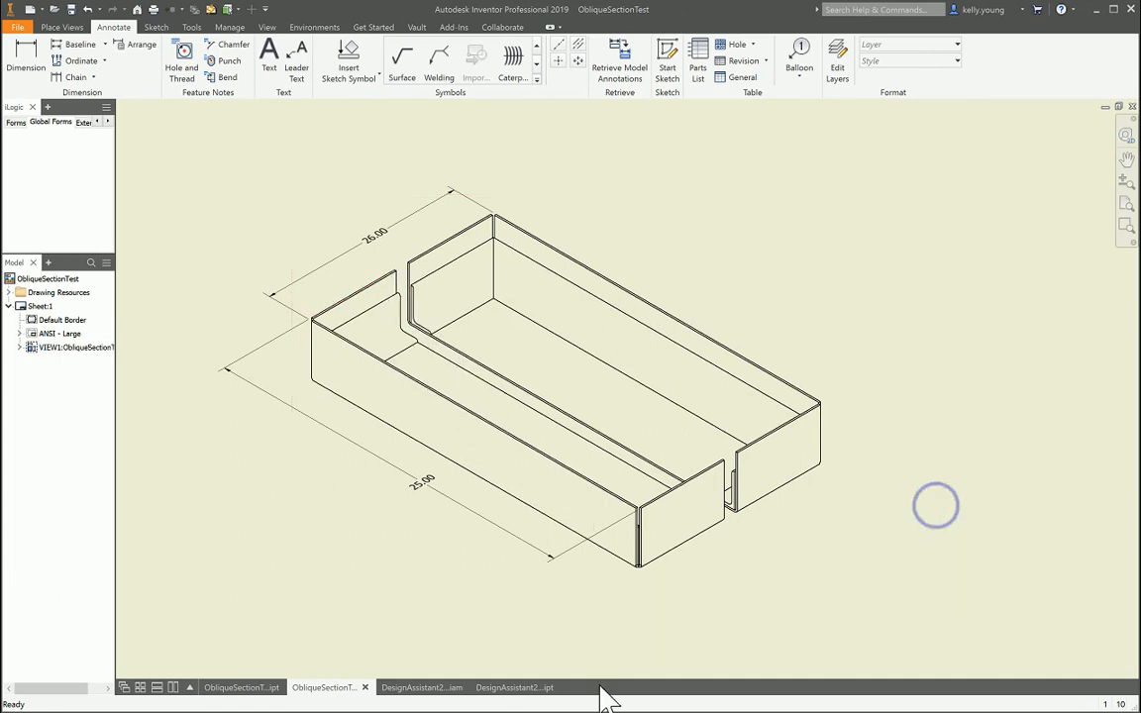
{"action": "left_click", "coordinate": [507, 687]}
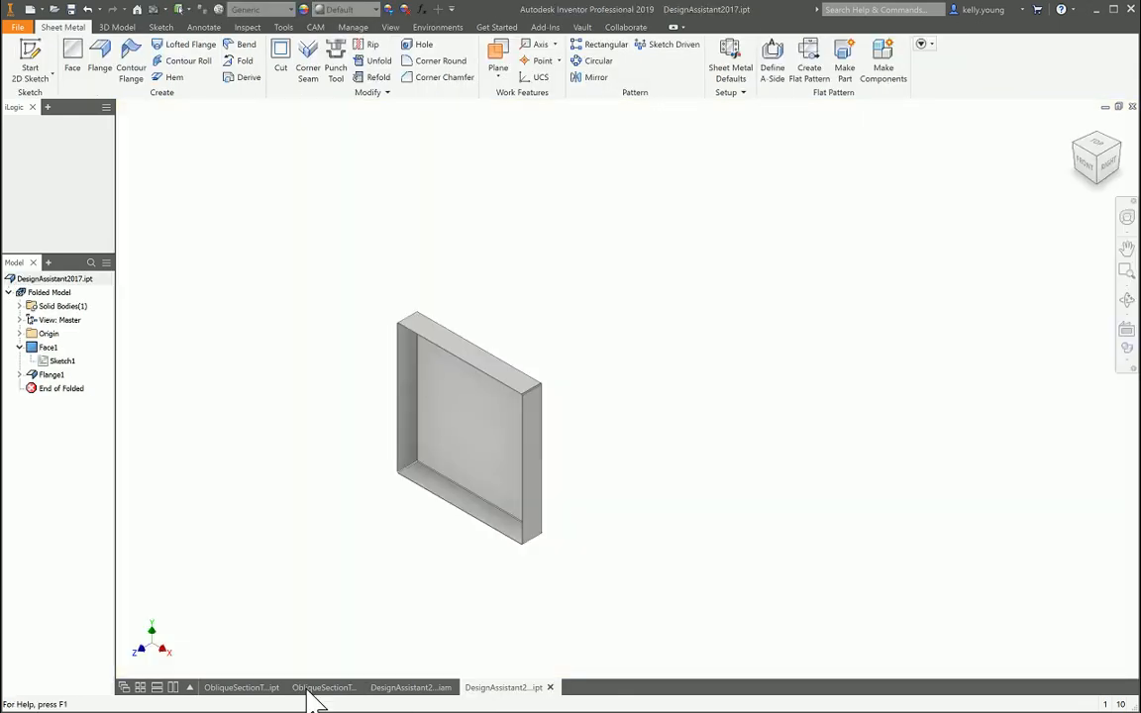
{"action": "left_click", "coordinate": [307, 687]}
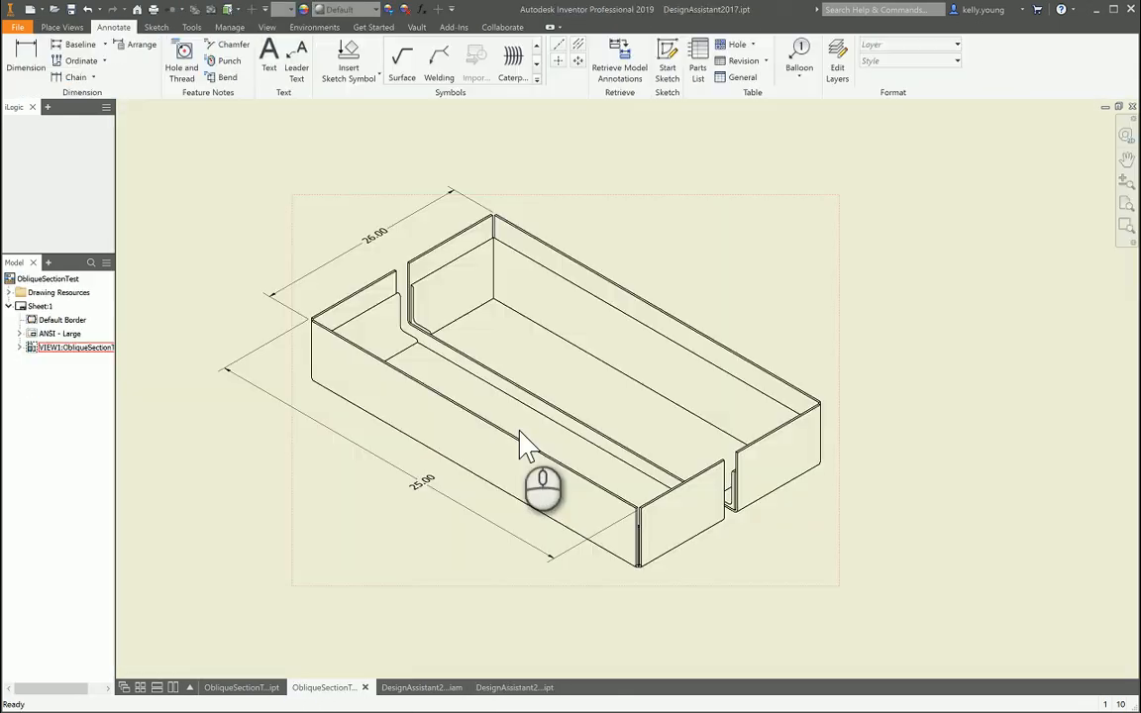